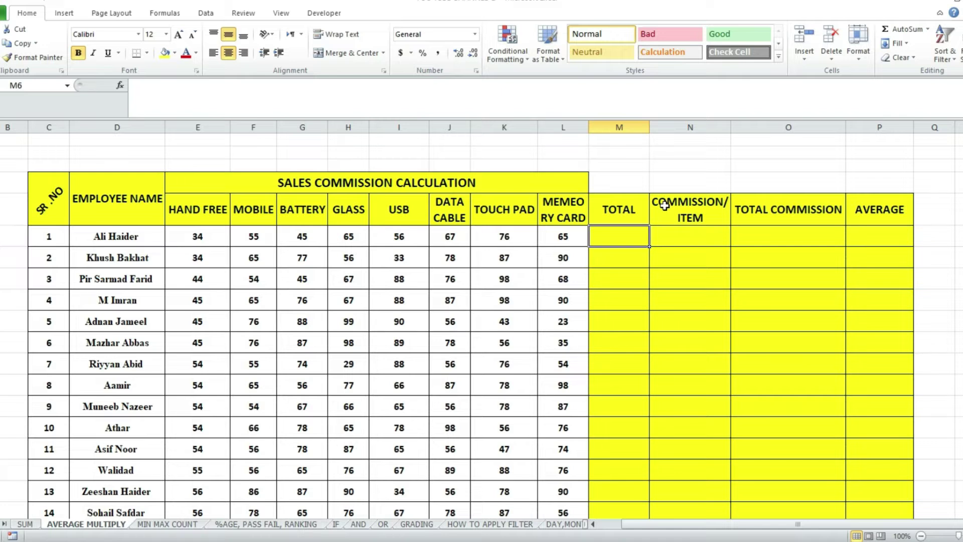
Step: Enter the formula =SUM(E6:L6) in the first employee's TOTAL cell, M6
text(=)
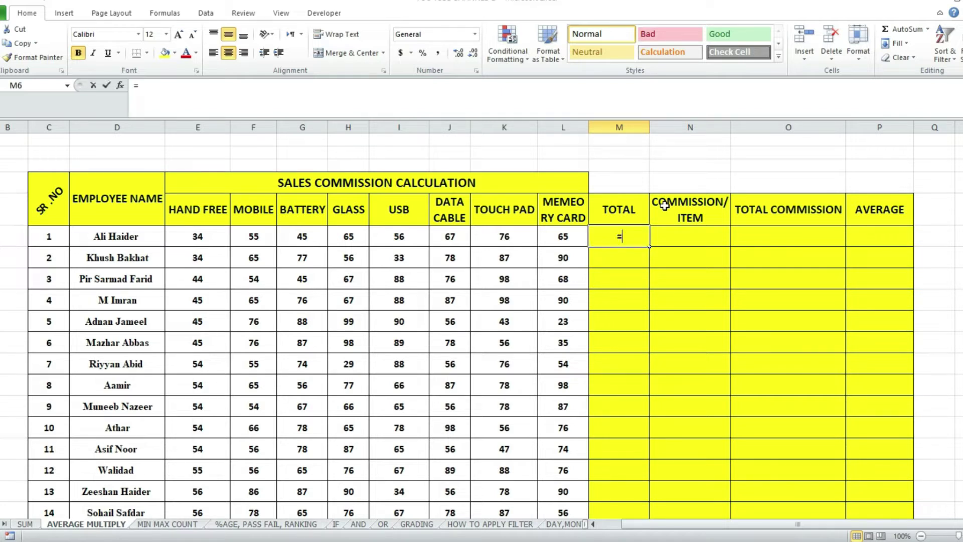
text(sum)
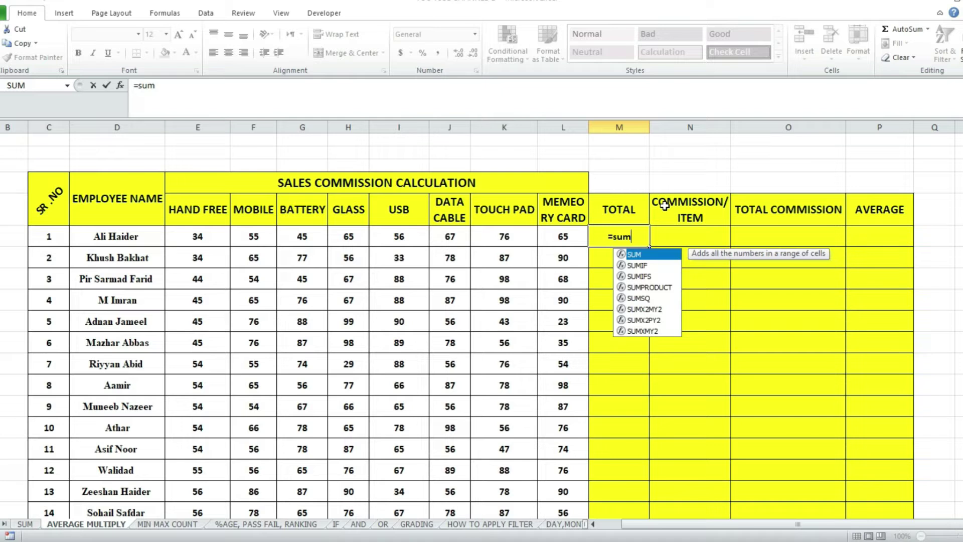
key(Tab)
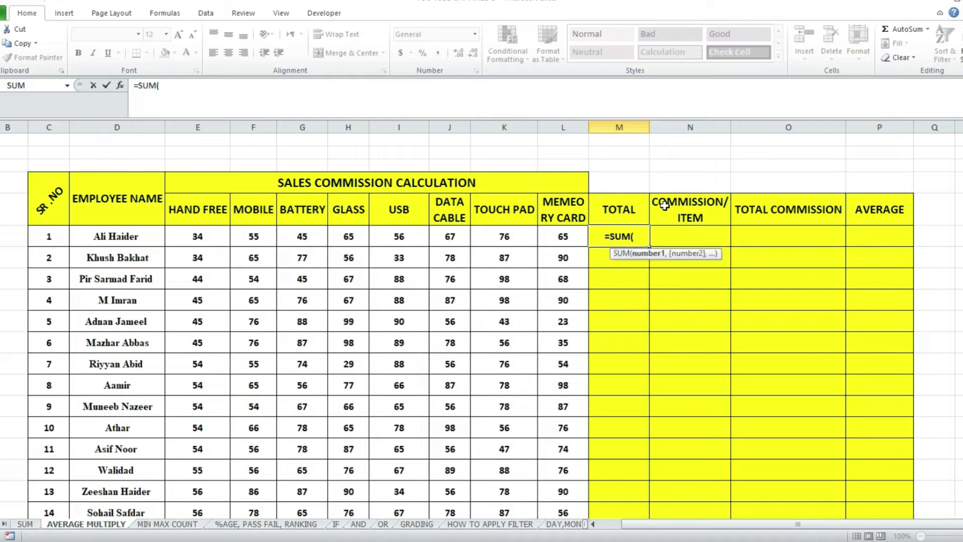
drag(215, 241, 561, 239)
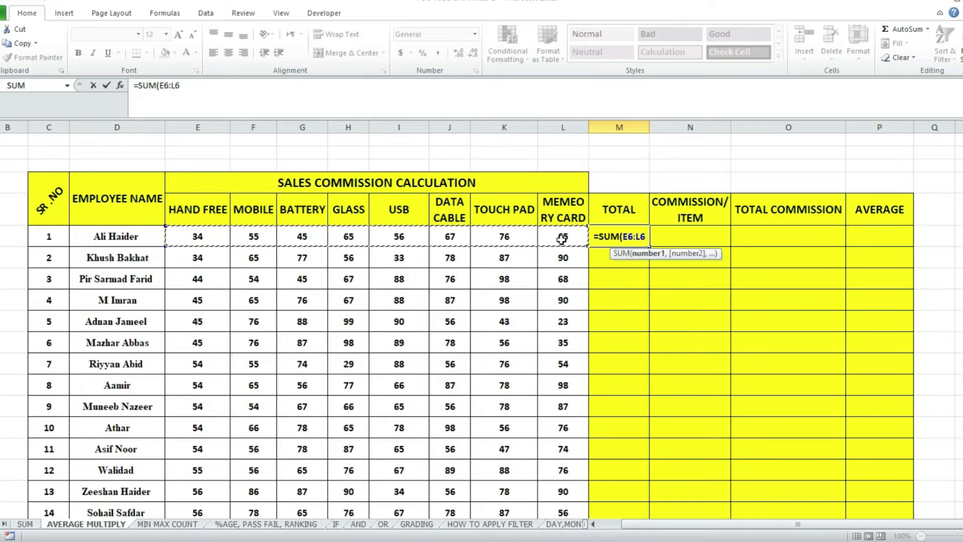
text())
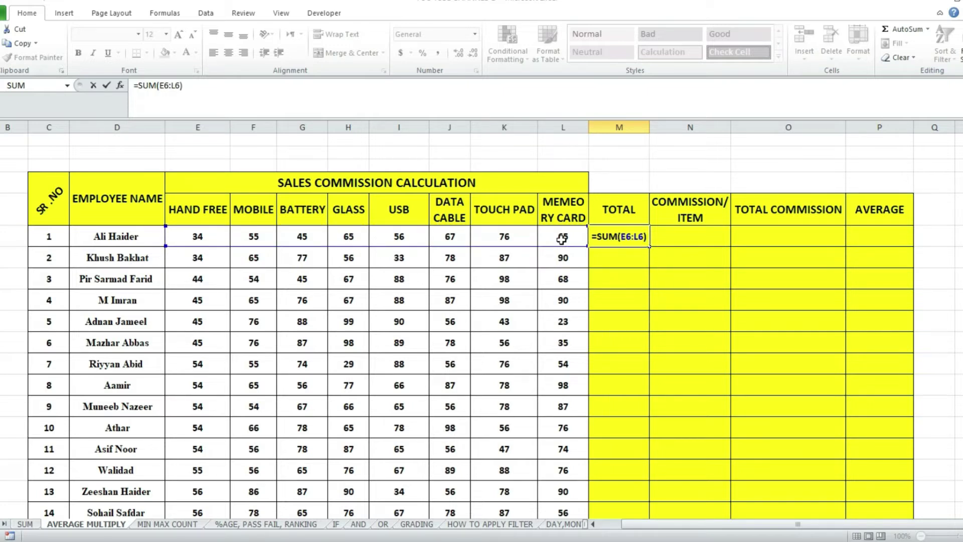
key(Return)
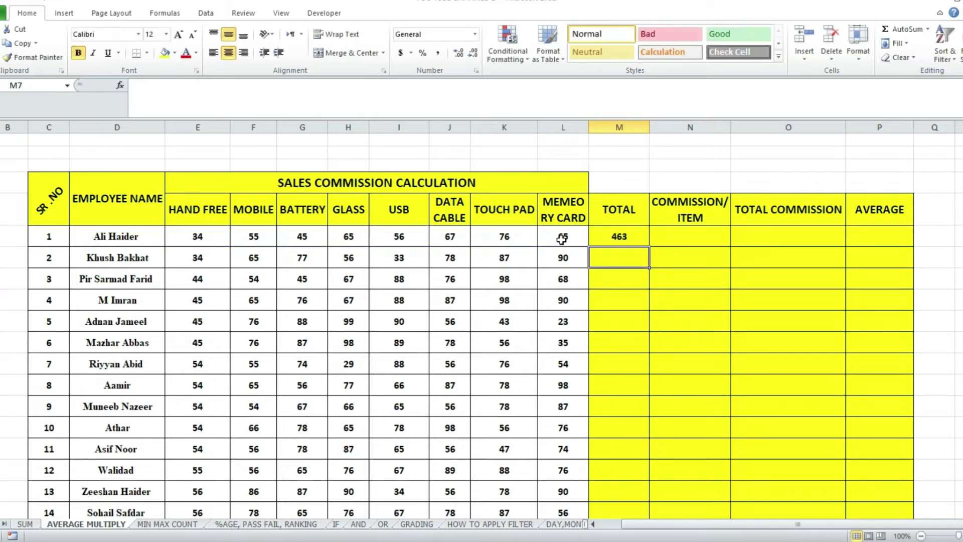
Step: Fill the SUM formula from M6 down the TOTAL column for all employees
click(639, 238)
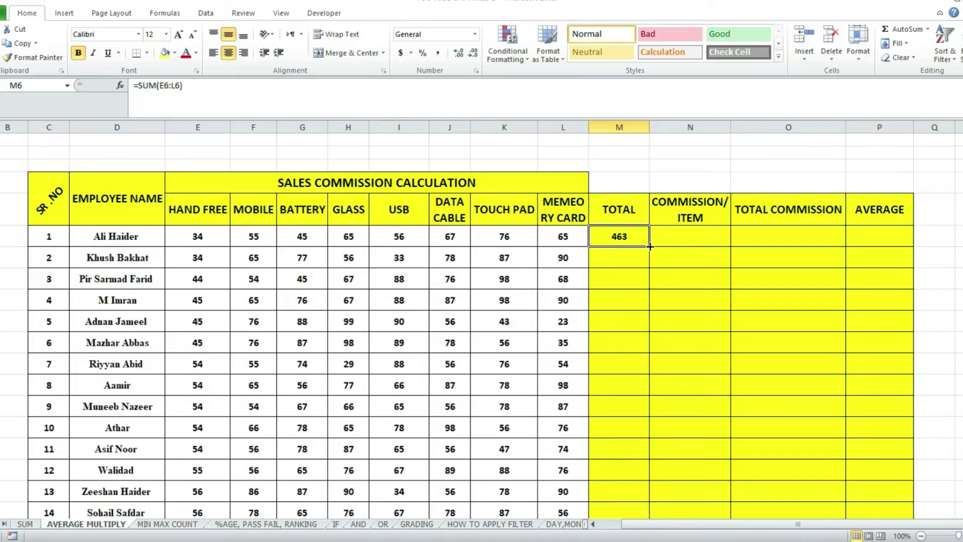
double_click(648, 245)
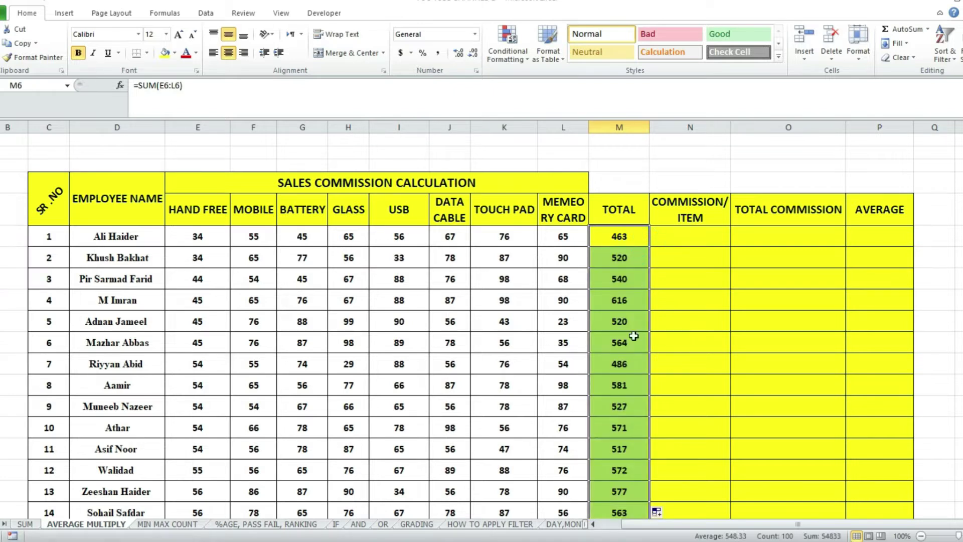
click(620, 324)
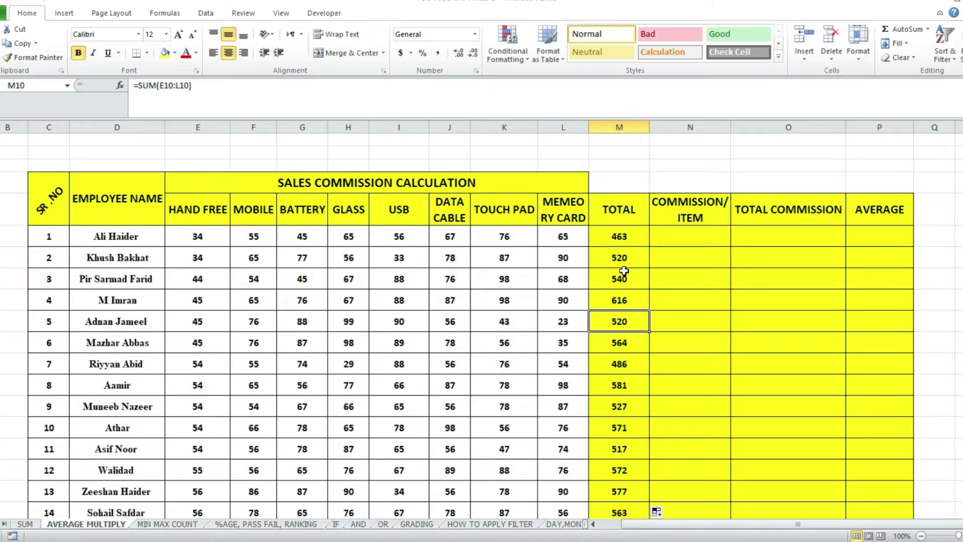
click(613, 228)
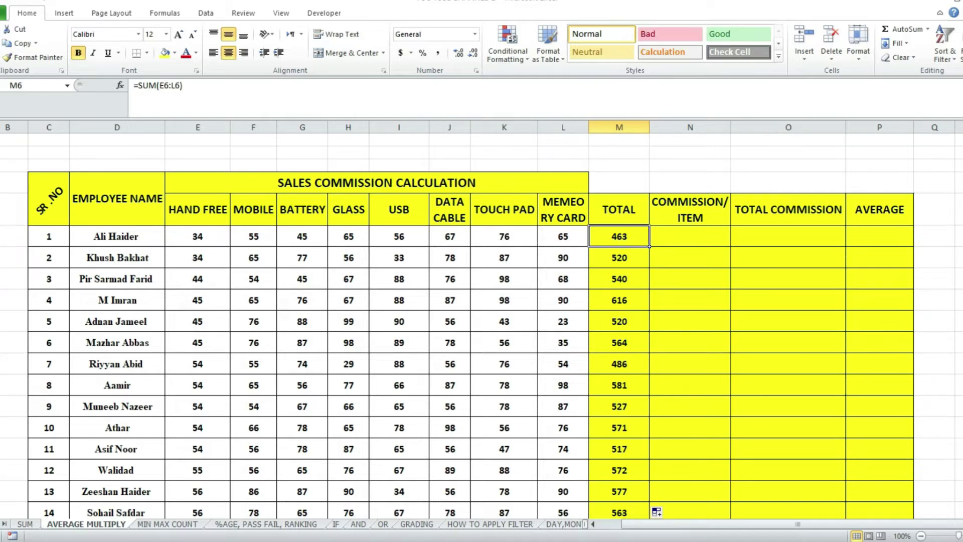
drag(962, 151, 962, 195)
Step: Enter 10 in the first COMMISSION/ITEM cell, N6, and fill the value down the column for all employees
click(688, 237)
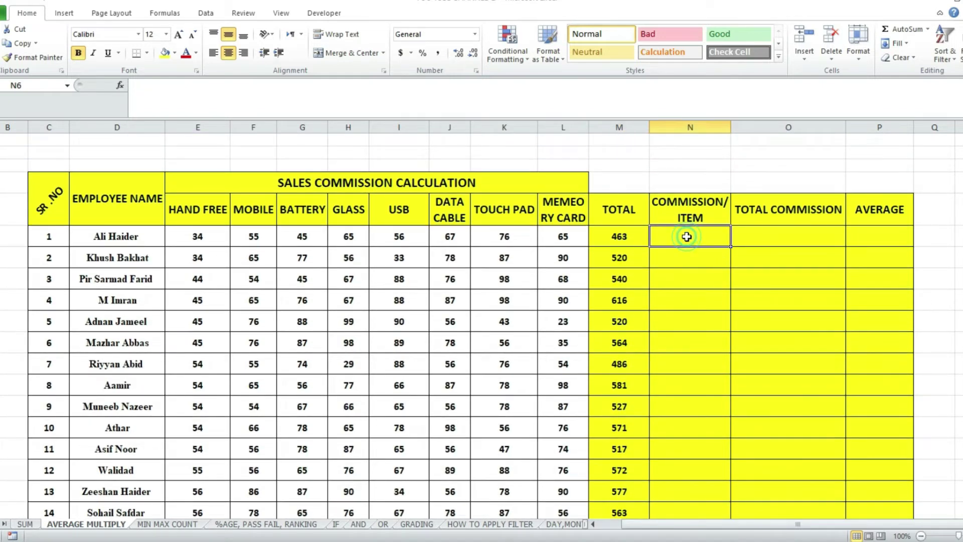
text(10)
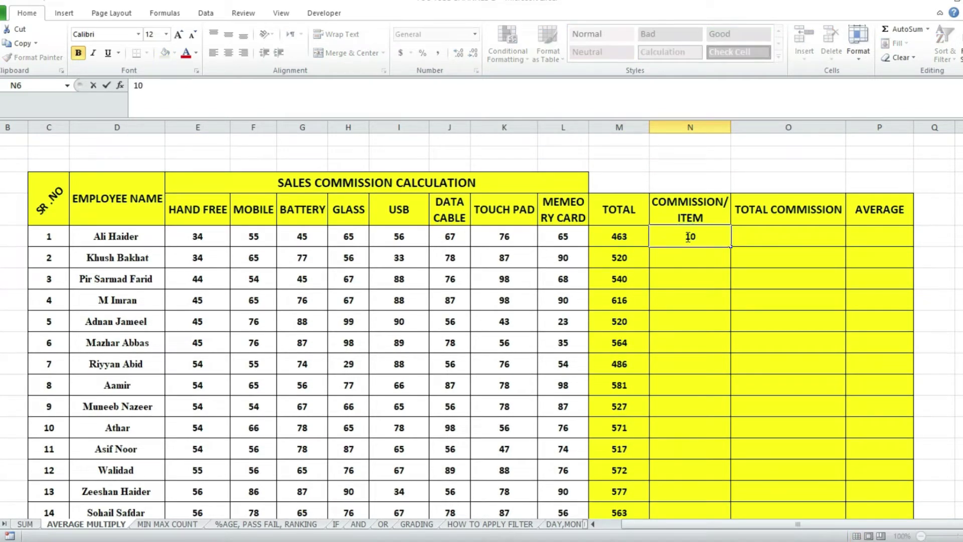
click(706, 272)
click(712, 241)
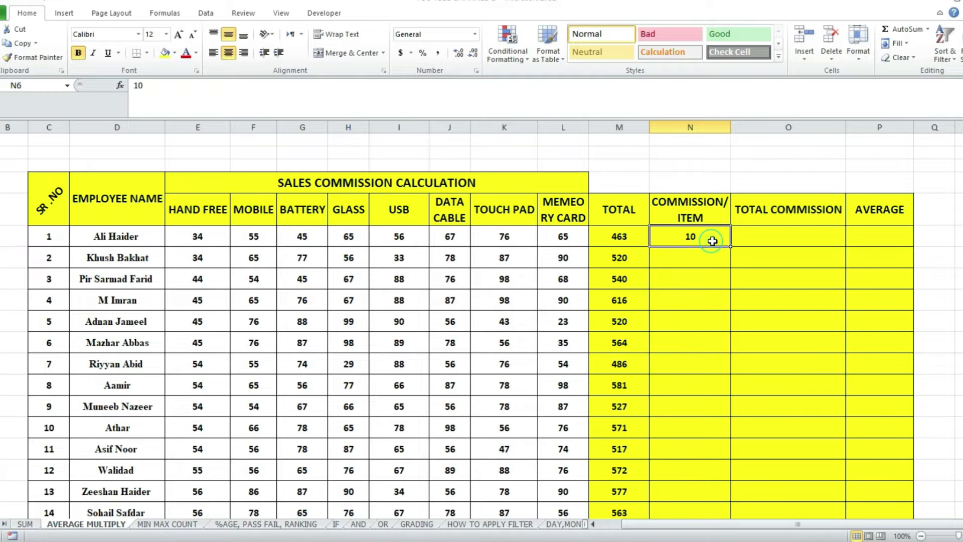
double_click(729, 247)
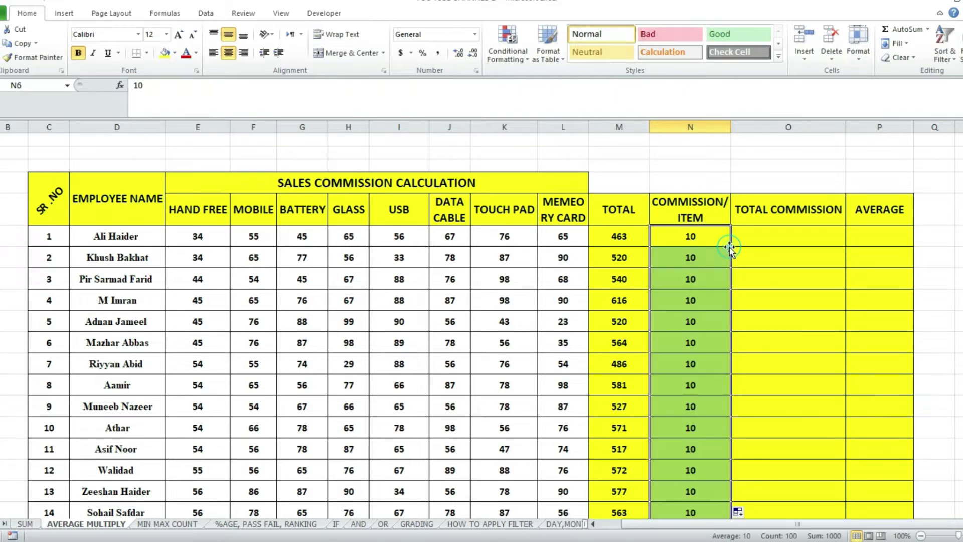
click(706, 273)
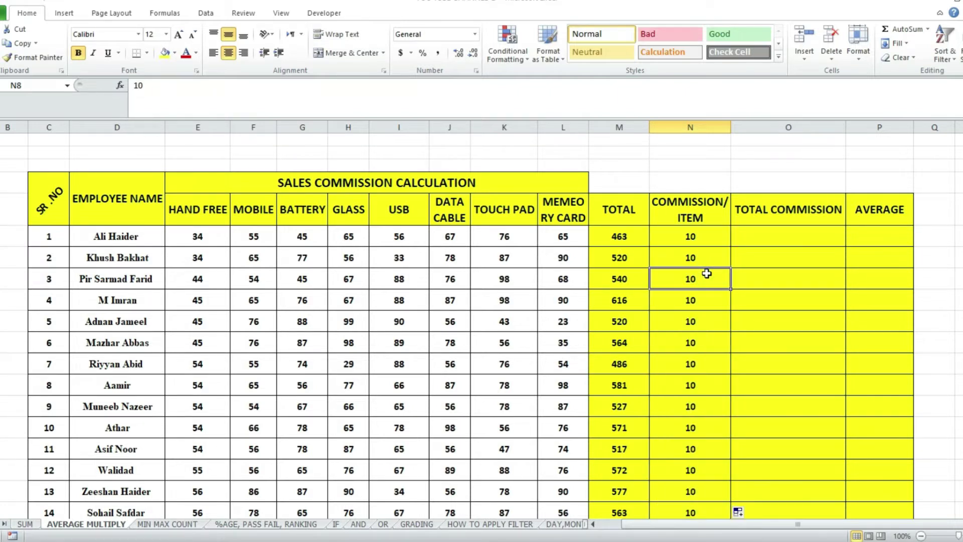
drag(962, 166, 962, 271)
scroll(471, 321, down, 12)
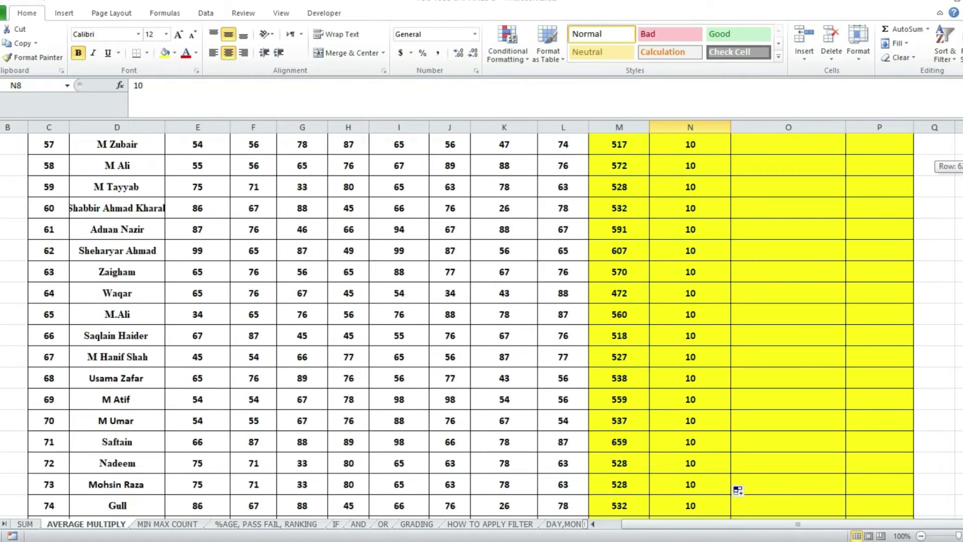
scroll(472, 321, up, 20)
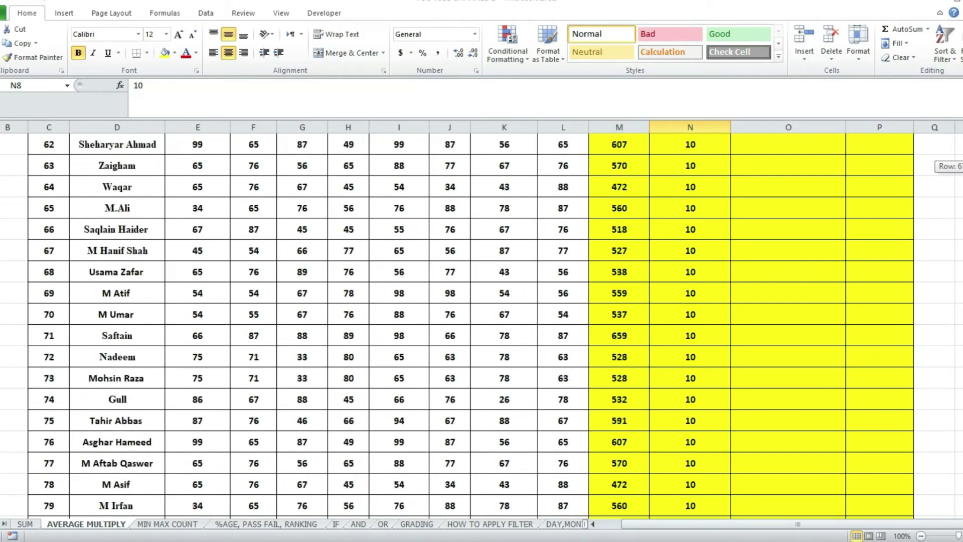
scroll(472, 321, up, 2)
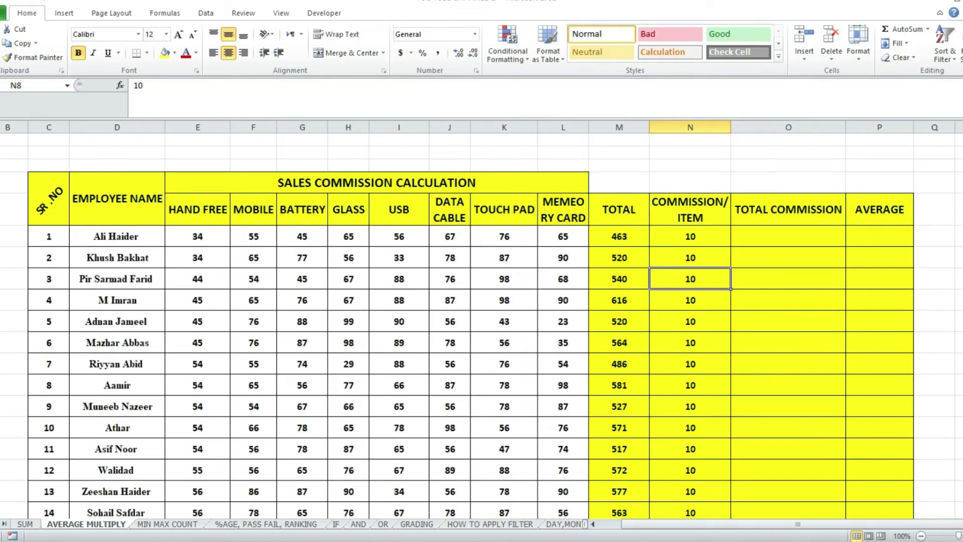
click(815, 243)
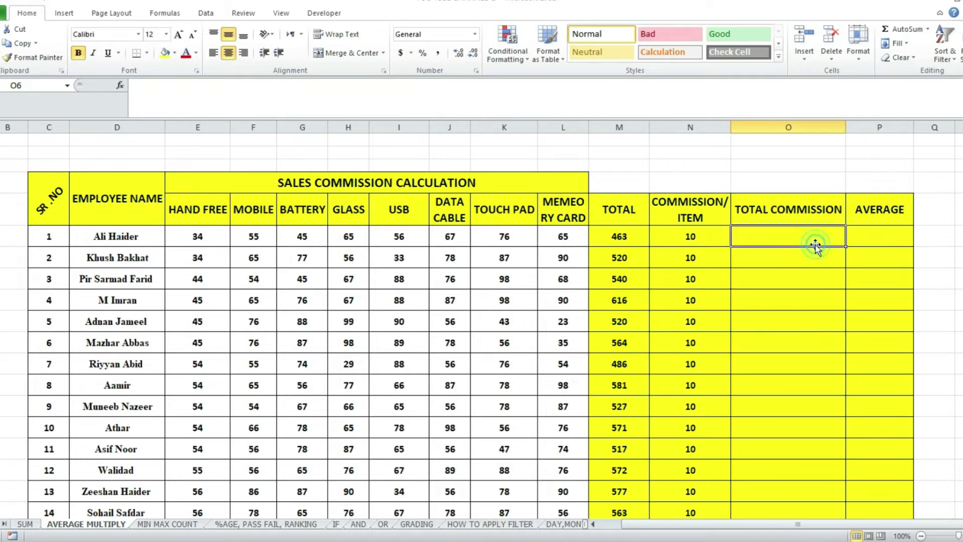
click(645, 237)
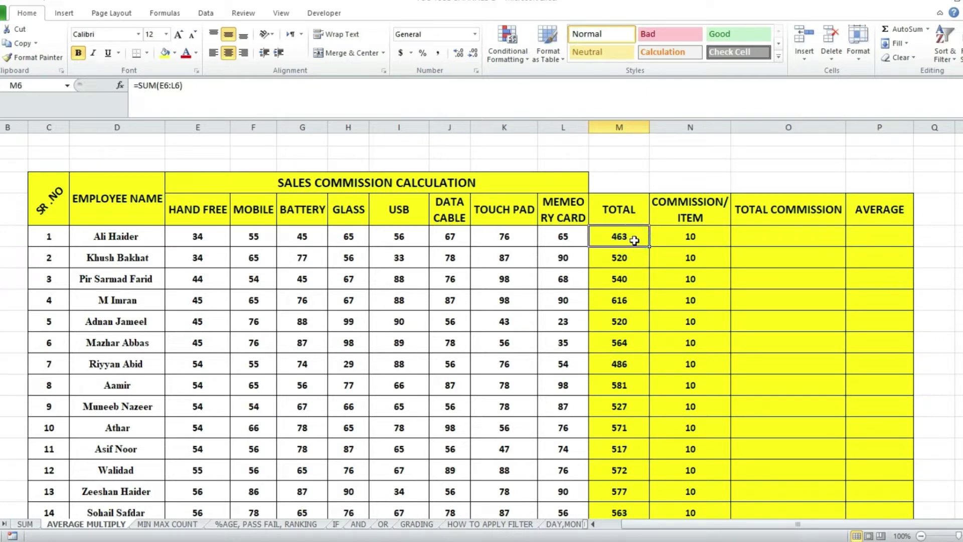
click(682, 240)
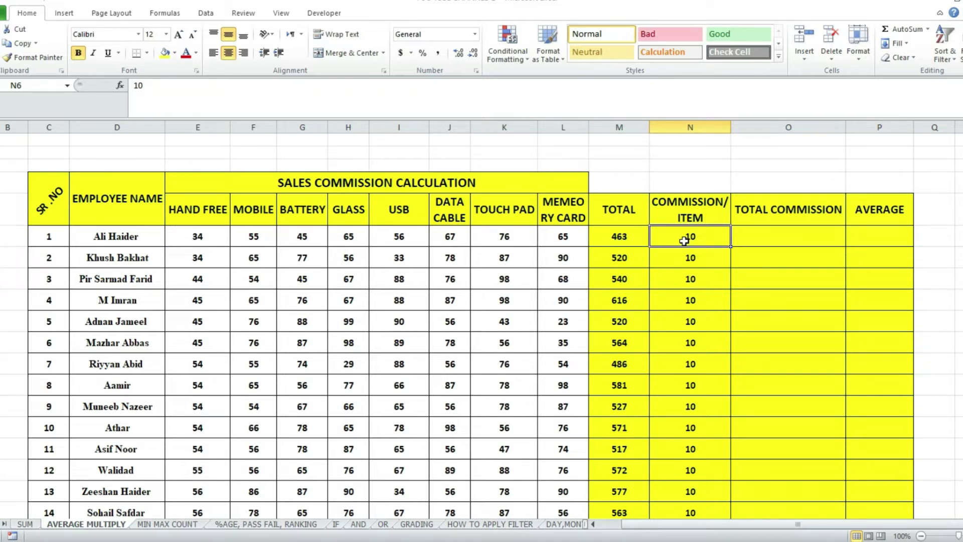
click(747, 236)
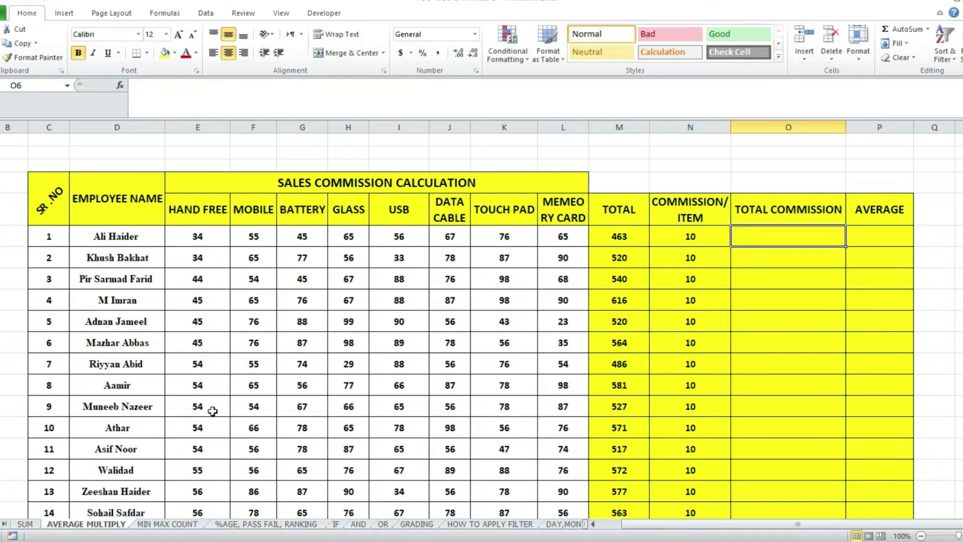
Step: Open the Calculator app, multiply 463 by 10, and return to the worksheet
key(super)
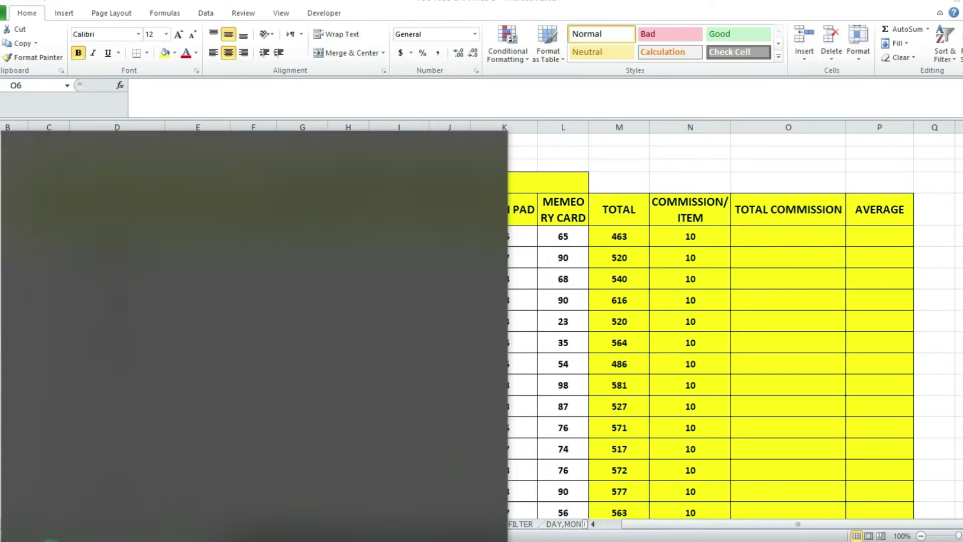
text(calcu)
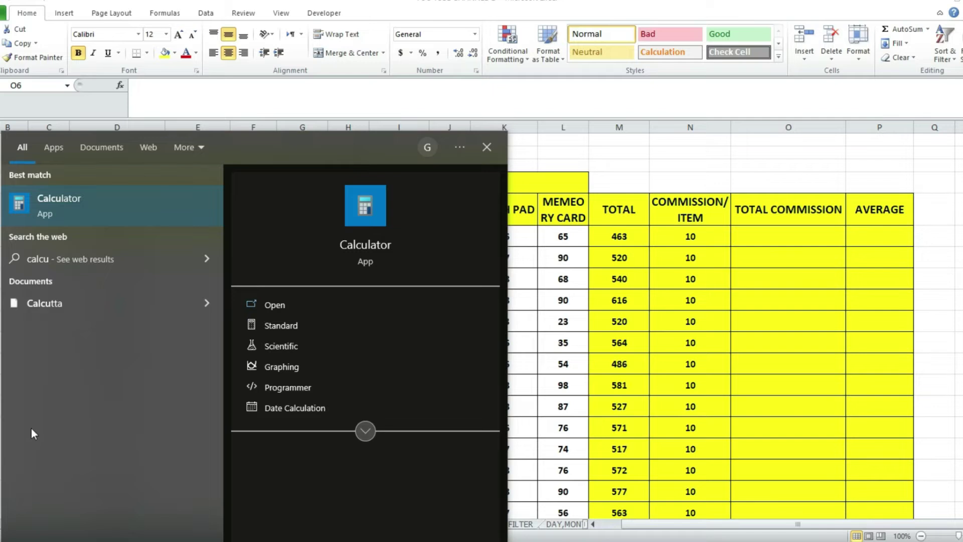
click(52, 196)
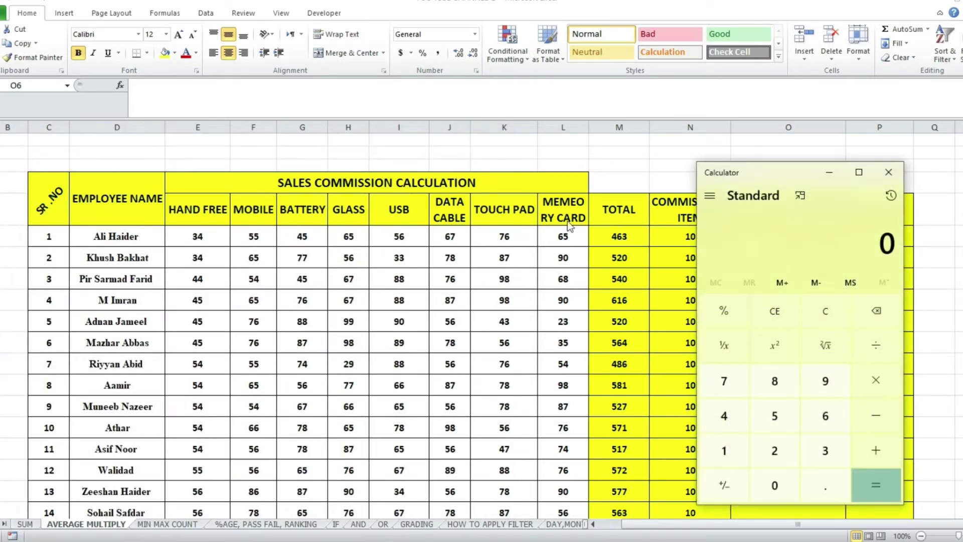
drag(763, 178, 801, 177)
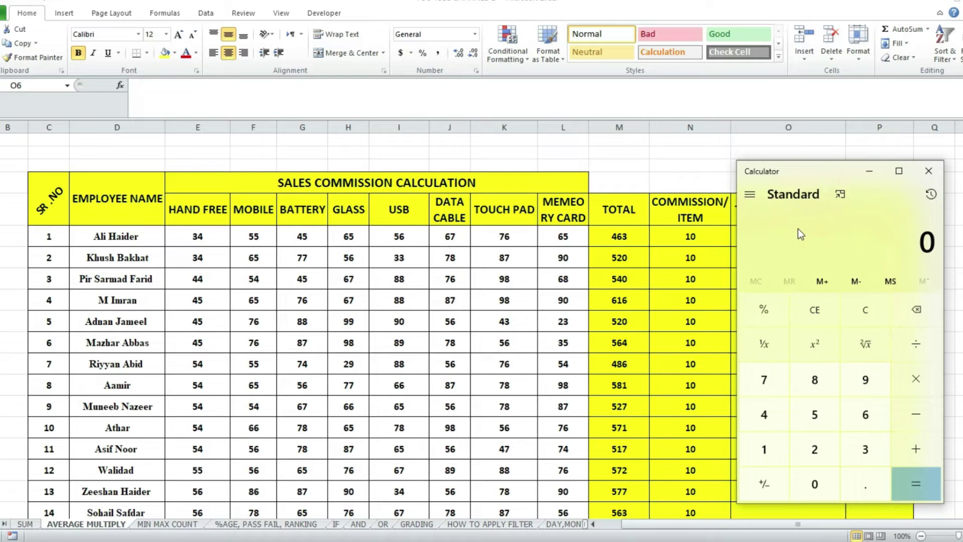
text(463)
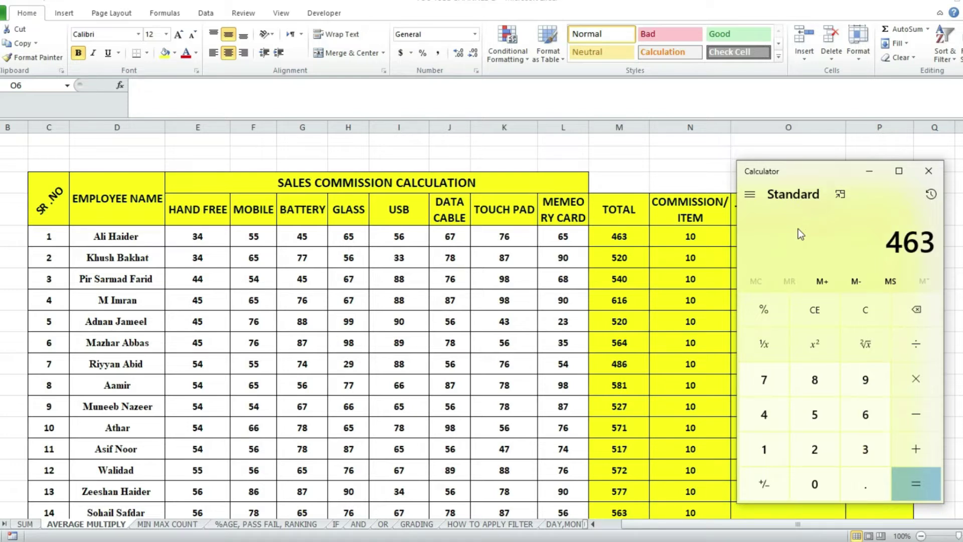
key(asterisk)
text(10)
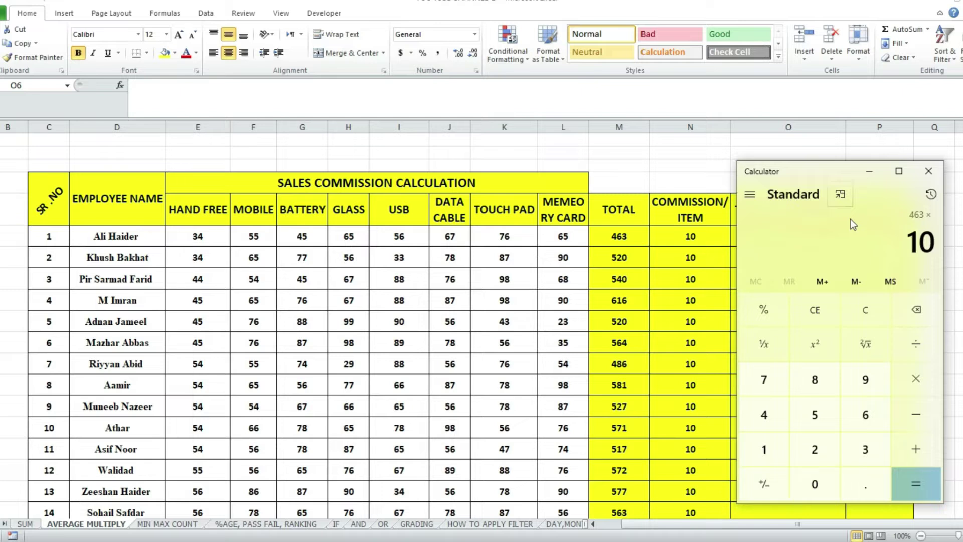
key(Return)
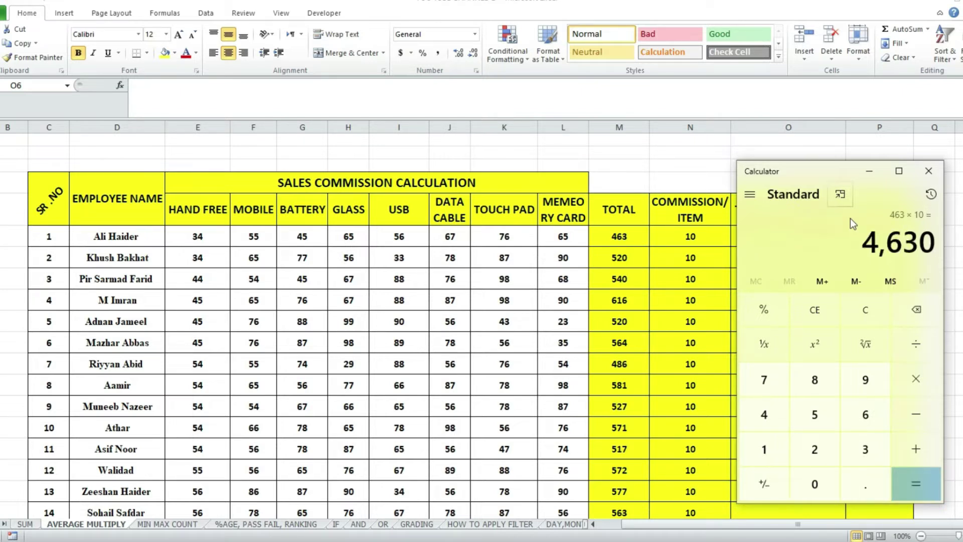
click(869, 171)
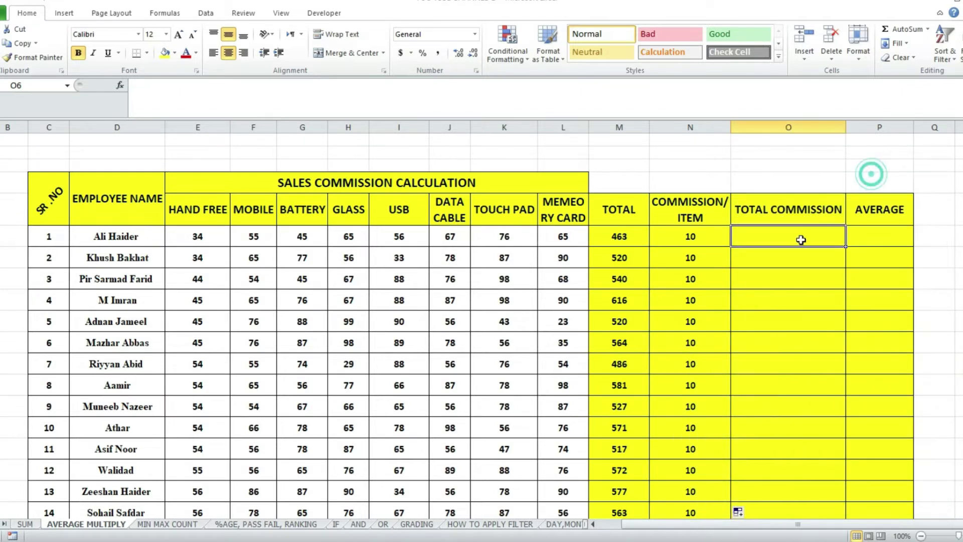
Step: Enter 4630 in the first employee's TOTAL COMMISSION cell, O6
click(789, 240)
text(4630)
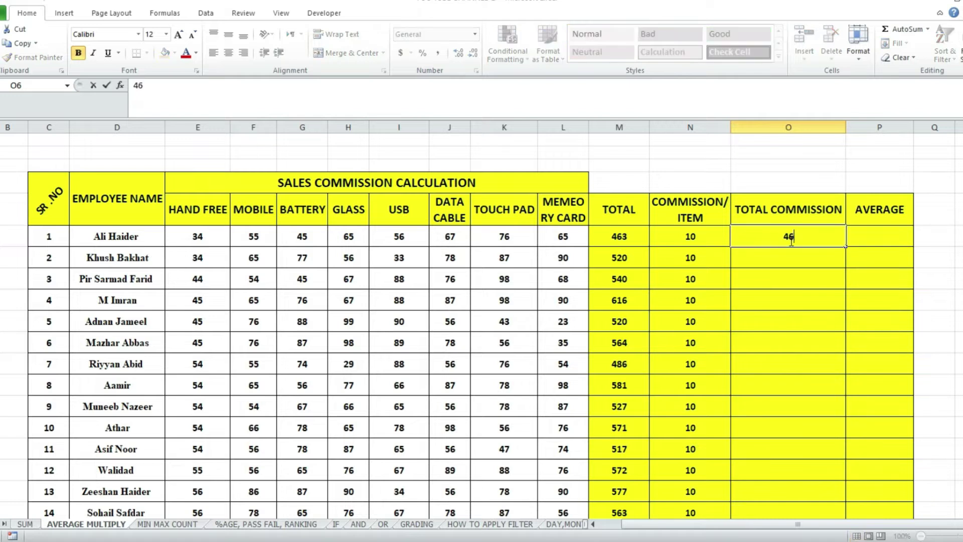
click(796, 270)
click(819, 239)
Step: Go down the TOTAL COMMISSION column from O7 to examine how many employee rows still need a value
click(805, 254)
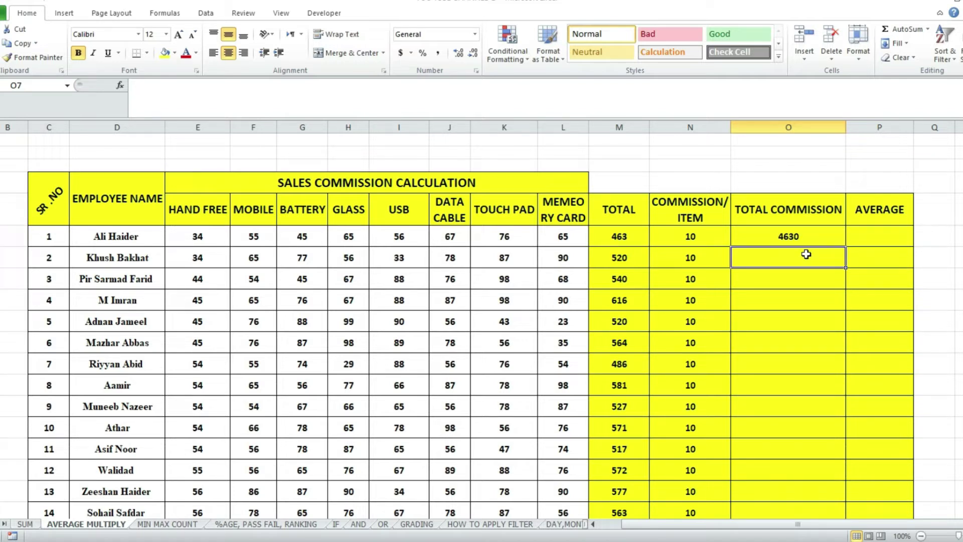
key(Down)
key(Down)
key(Down)
key(Down)
key(Down)
key(Down)
key(Down)
key(Down)
key(Down)
key(Down)
key(Down)
key(Down)
key(Down)
key(Down)
key(Down)
key(Down)
key(Down)
key(Down)
key(Down)
key(Down)
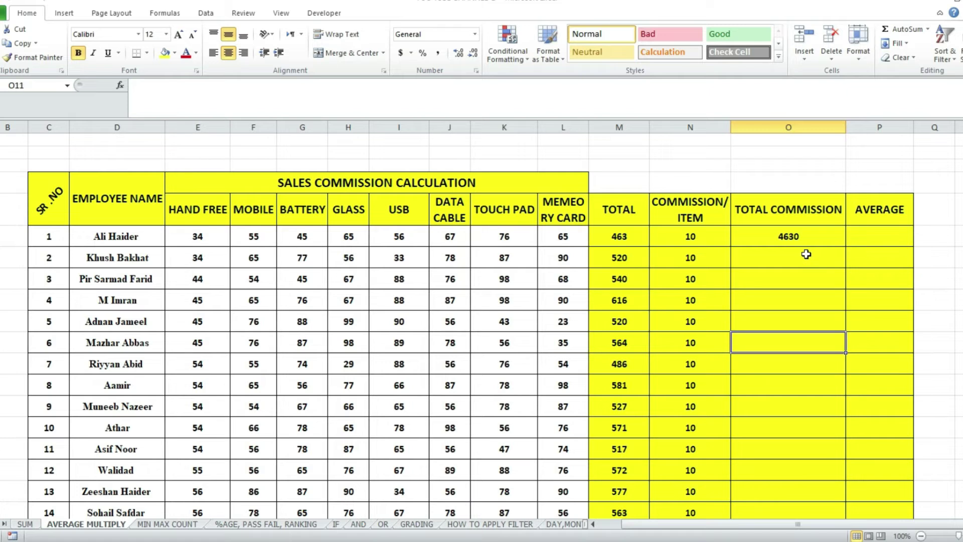
key(Down)
key(Down)
key(Down)
key(Down)
key(Down)
key(Down)
key(Down)
key(Down)
key(Down)
key(Down)
key(Down)
key(Down)
key(Down)
key(Down)
key(Down)
key(Down)
key(Down)
key(Down)
key(Down)
key(Down)
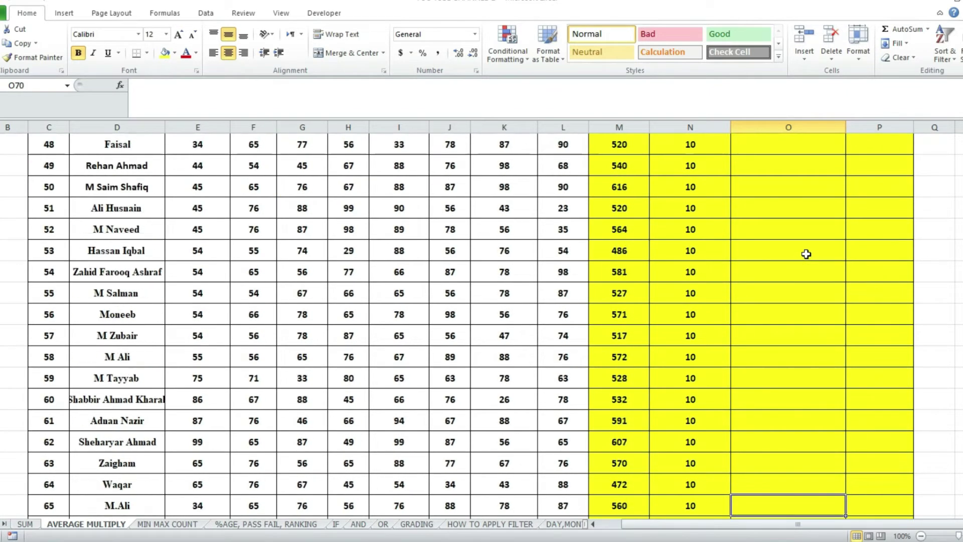
key(Down)
key(Down)
key(Down)
key(Down)
key(Down)
key(Down)
key(Down)
key(Down)
key(Down)
key(Down)
key(Down)
key(Down)
key(Down)
key(Down)
key(Down)
key(Down)
key(Down)
key(Down)
key(Down)
key(Down)
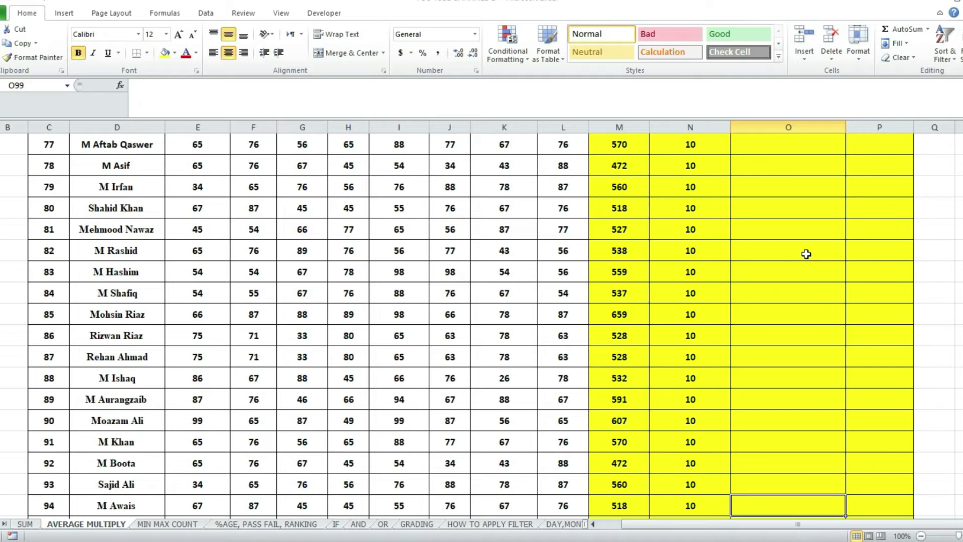
Step: Examine the empty TOTAL COMMISSION cells down to the last employee row, and return to the first employee's cell, O6
key(Down)
key(Down)
key(Down)
key(Down)
key(Down)
key(Down)
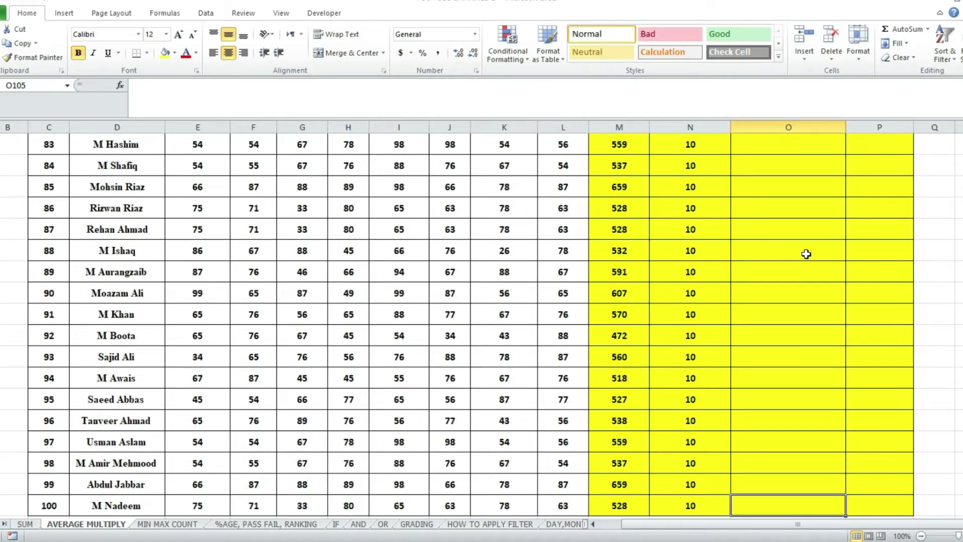
key(Up)
key(Up)
click(806, 254)
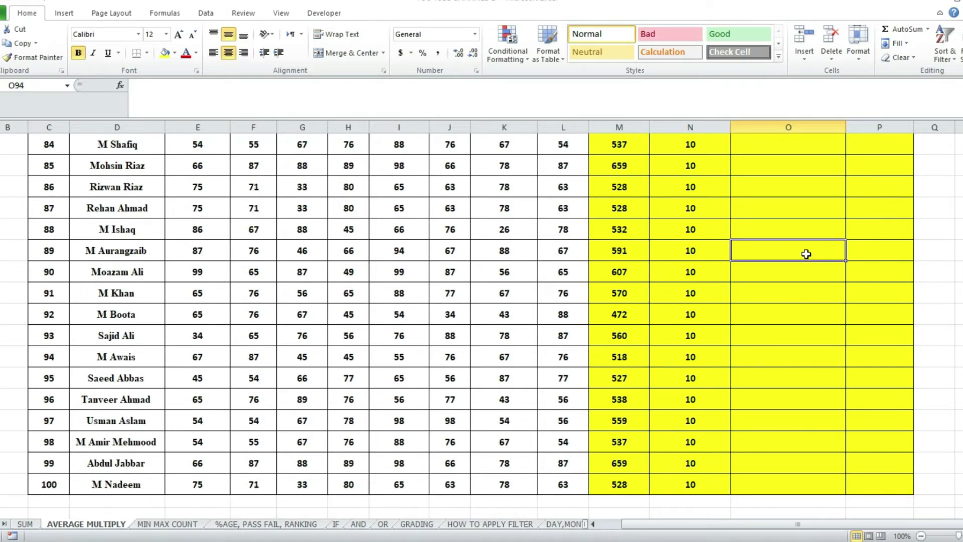
key(Up)
key(Up)
key(Up)
key(Up)
key(Up)
key(Up)
key(Up)
key(Up)
key(Up)
key(Up)
key(Up)
key(Up)
key(Up)
key(Up)
key(Up)
key(Up)
key(Up)
key(Up)
key(Up)
key(Up)
key(Up)
key(Up)
key(Up)
key(Up)
key(Up)
key(Up)
key(Up)
key(Up)
key(Up)
key(Up)
key(Up)
key(Up)
key(Up)
key(Up)
key(Up)
key(Up)
key(Up)
key(Up)
key(Up)
key(Up)
key(Down)
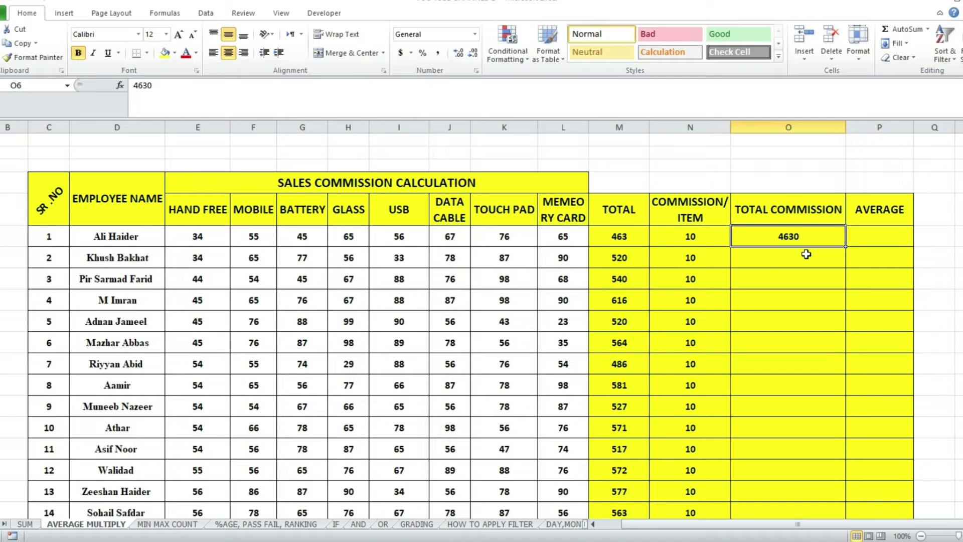
Step: Replace the first employee's TOTAL COMMISSION value in O6 with the formula =M6*N6
key(Delete)
text(=)
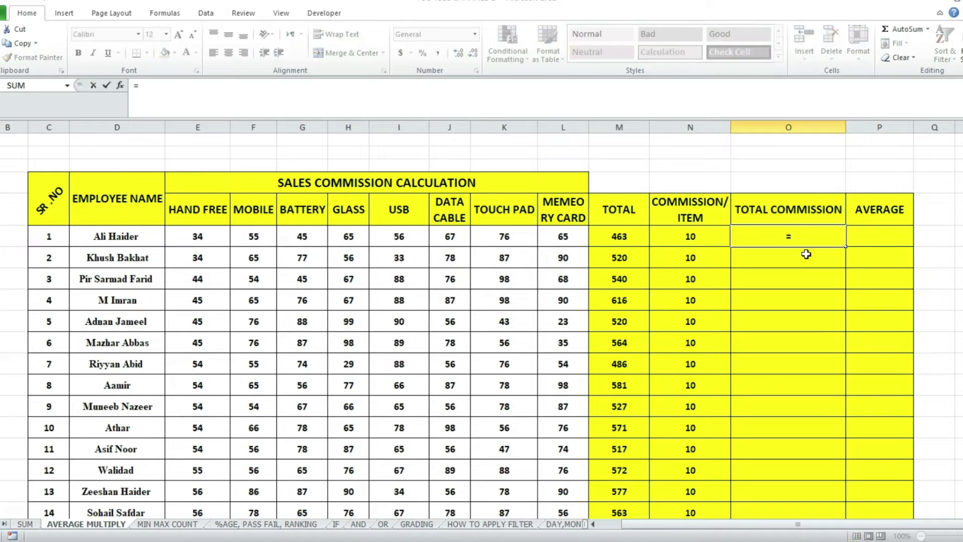
click(629, 241)
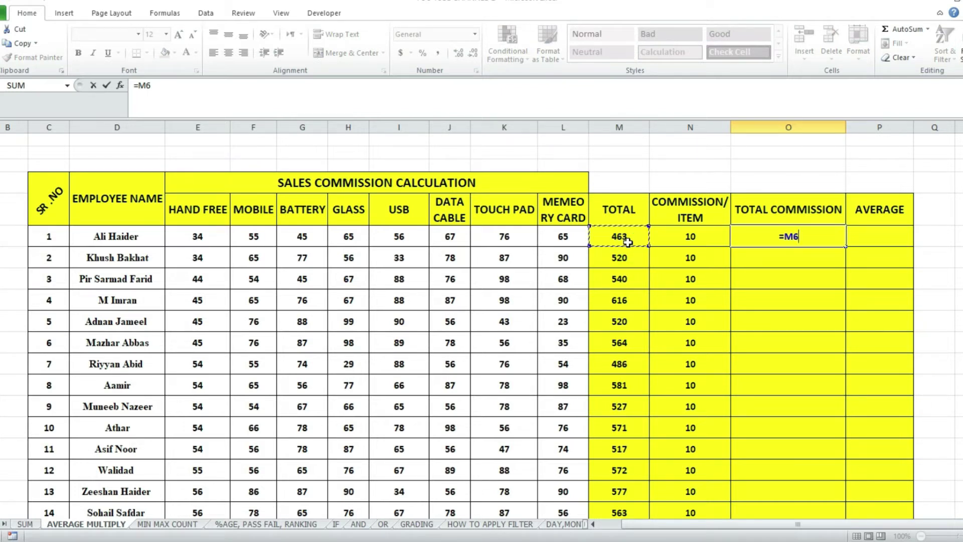
text(*)
click(690, 240)
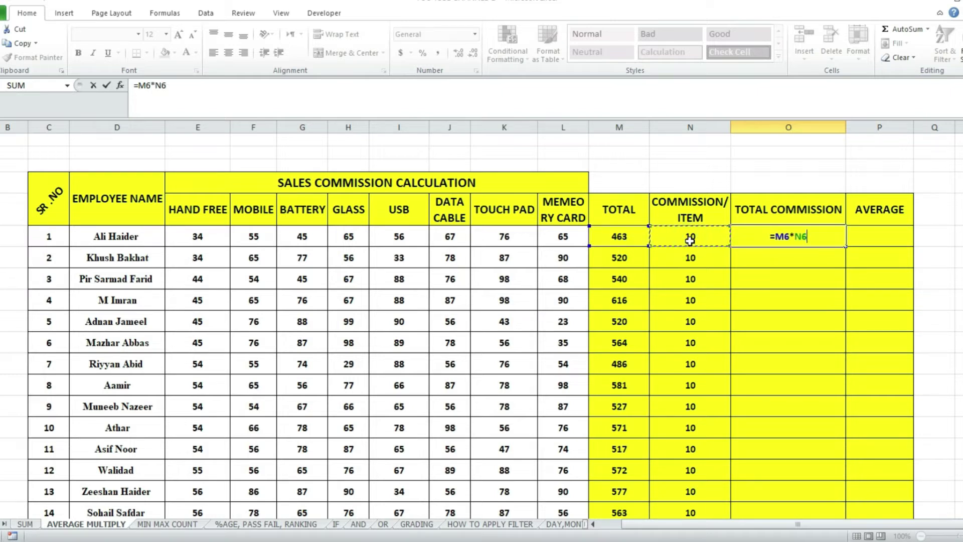
key(Return)
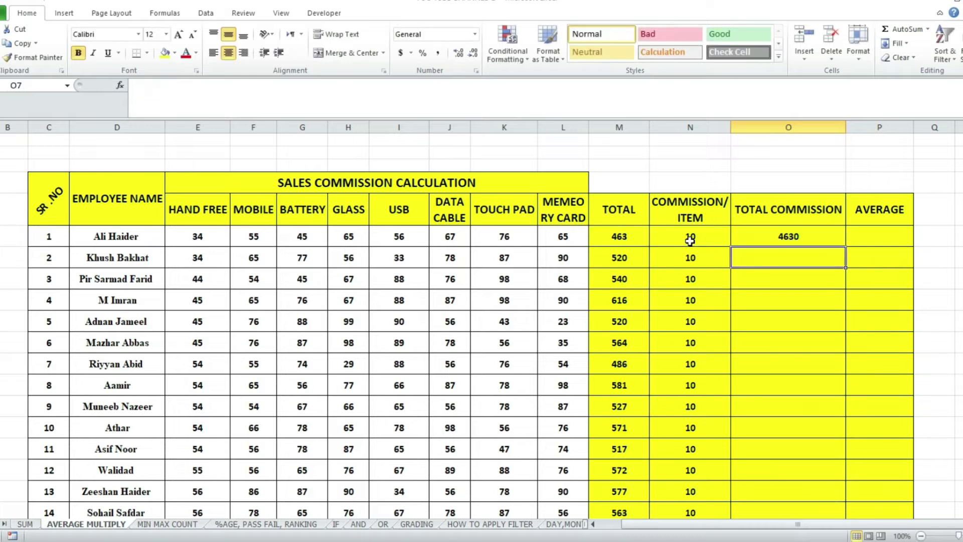
Step: Extend the O6 formula down the TOTAL COMMISSION column to the last employee, and undo the fill
click(794, 235)
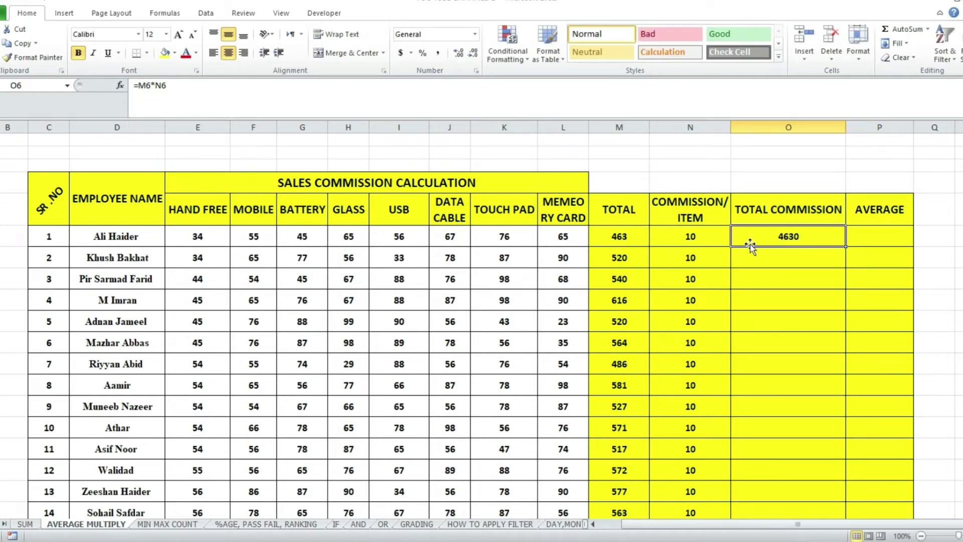
drag(845, 246, 809, 473)
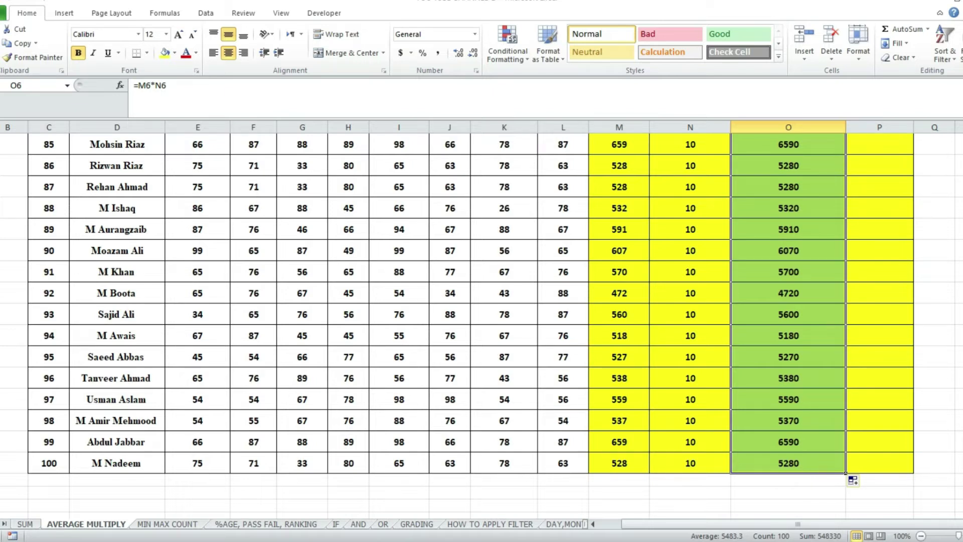
key(ctrl+z)
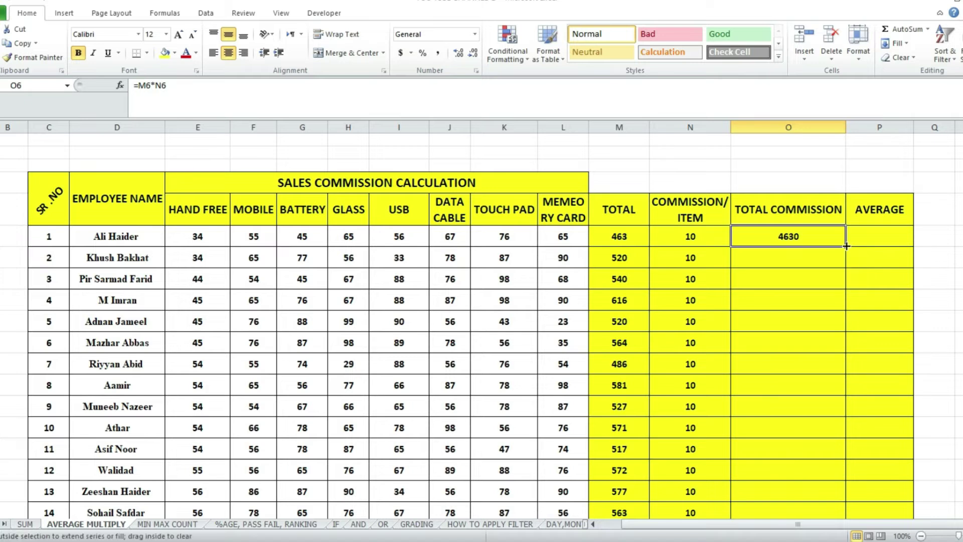
Step: Fill the O6 formula down the TOTAL COMMISSION column again, and undo both the fill and the formula entry
double_click(846, 246)
click(820, 296)
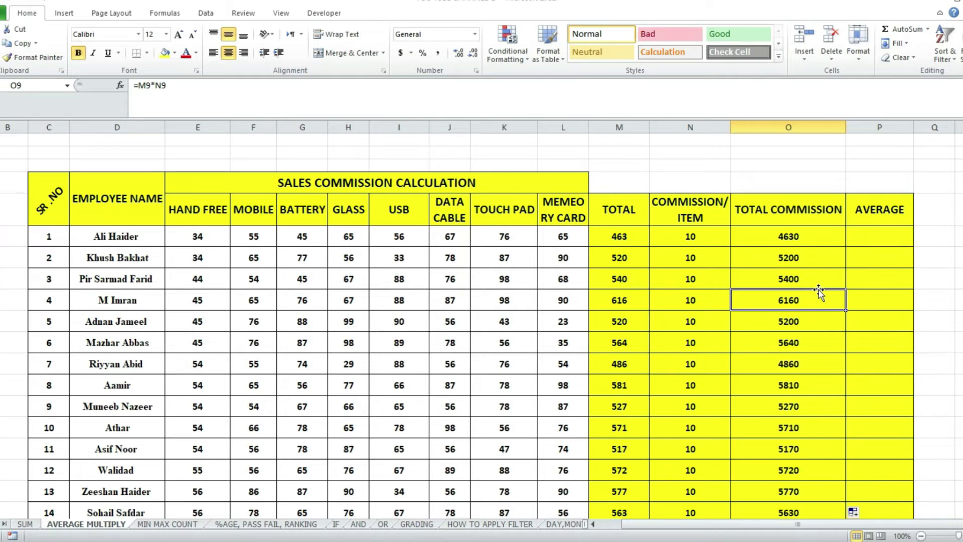
key(ctrl+z)
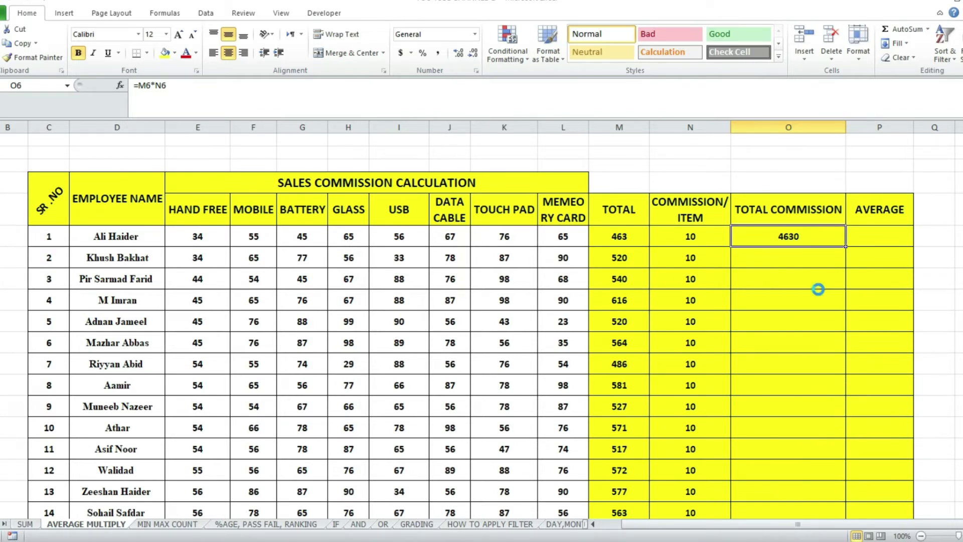
key(ctrl+z)
Step: Enter the formula =PRODUCT(M6:N6) in the first employee's TOTAL COMMISSION cell, O6
text(=p)
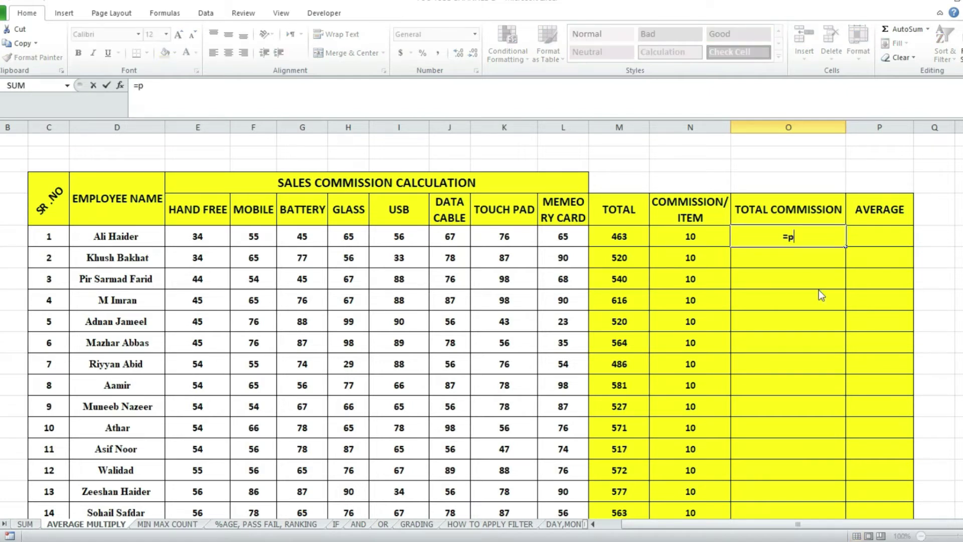
text(ro)
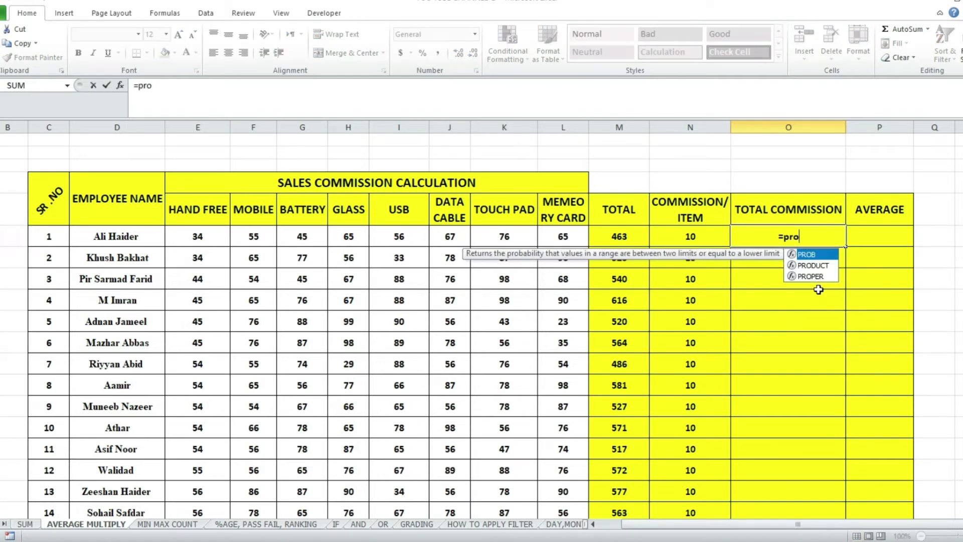
text(d)
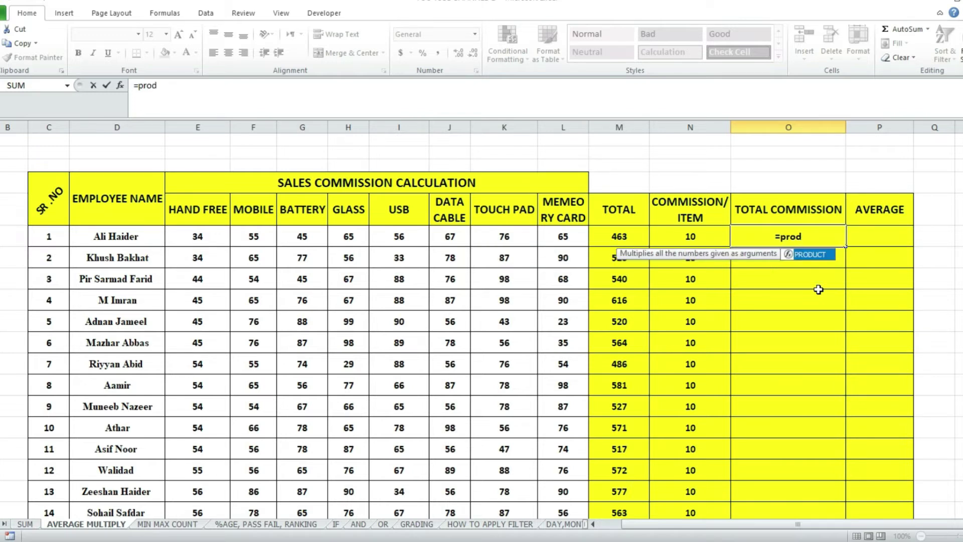
key(Tab)
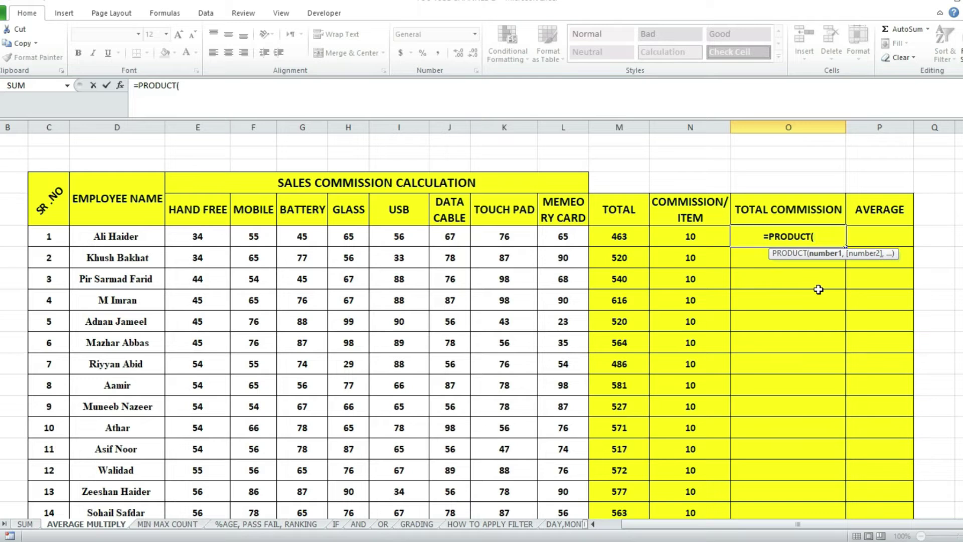
click(628, 240)
drag(628, 241, 664, 233)
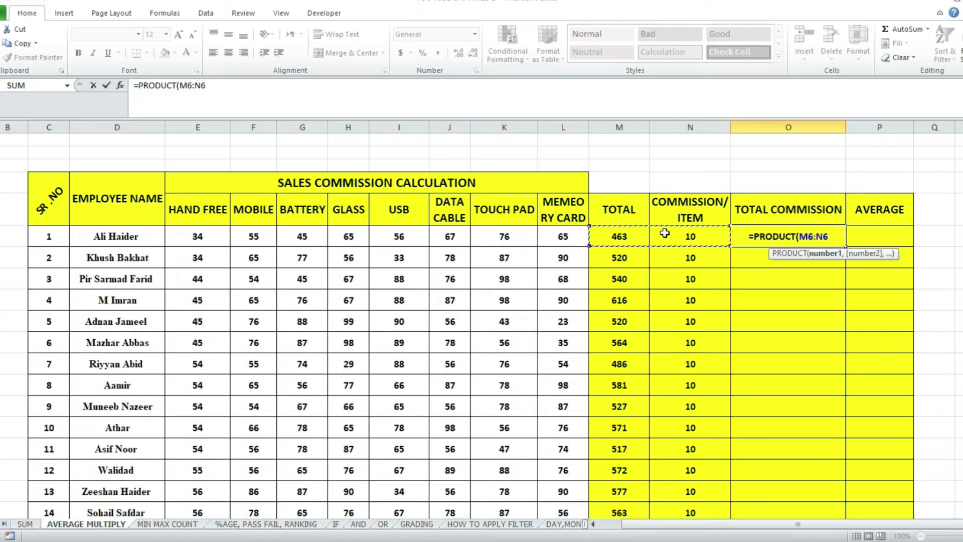
text())
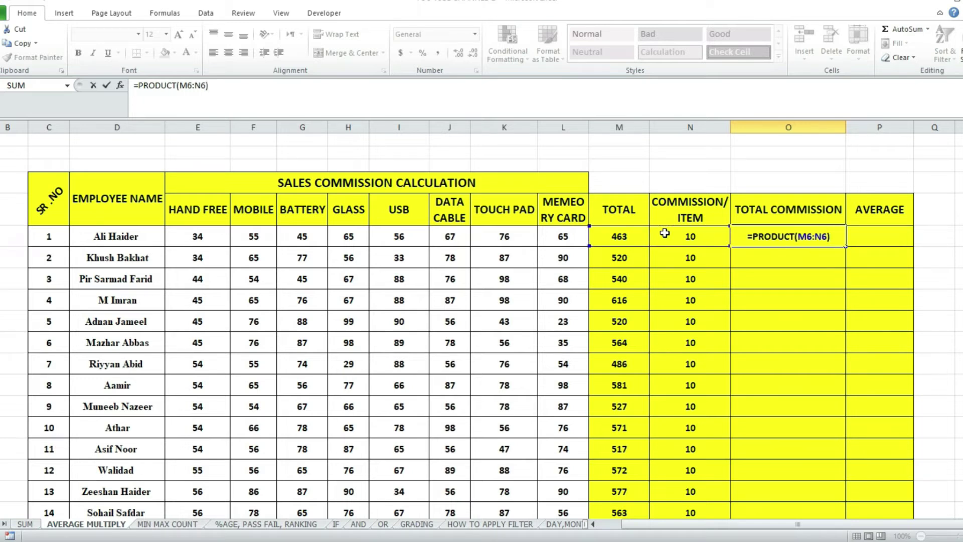
key(Return)
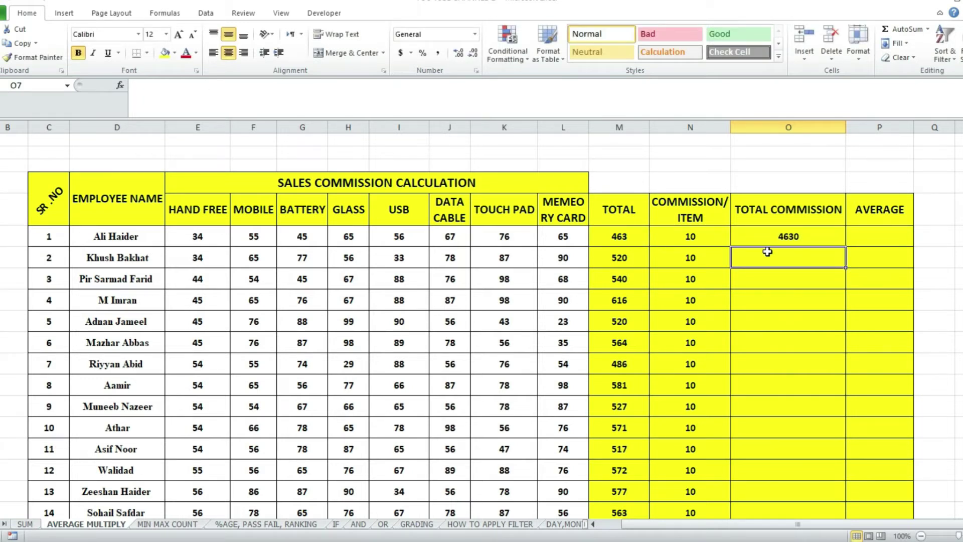
Step: Fill the PRODUCT formula from O6 down the TOTAL COMMISSION column for all employees and check the column through the last row
click(815, 239)
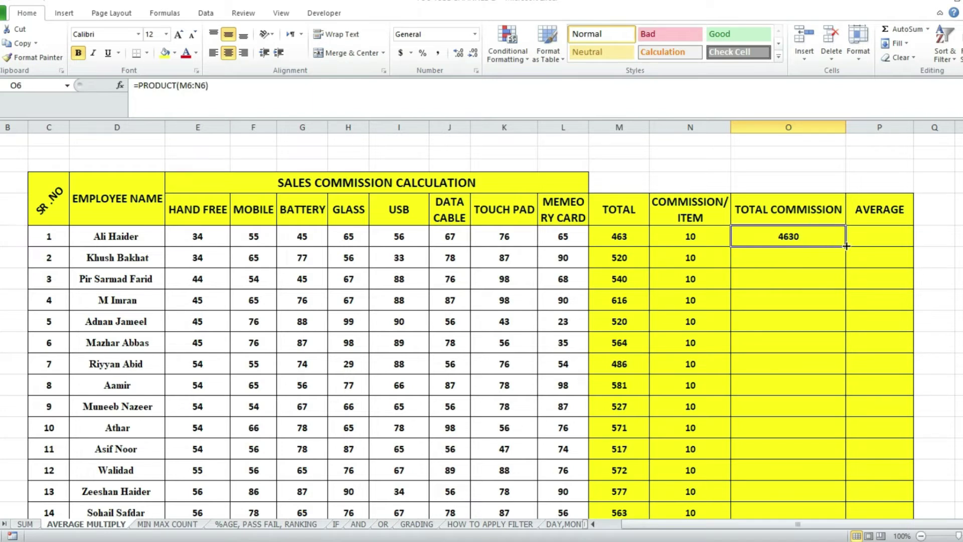
double_click(846, 247)
click(802, 301)
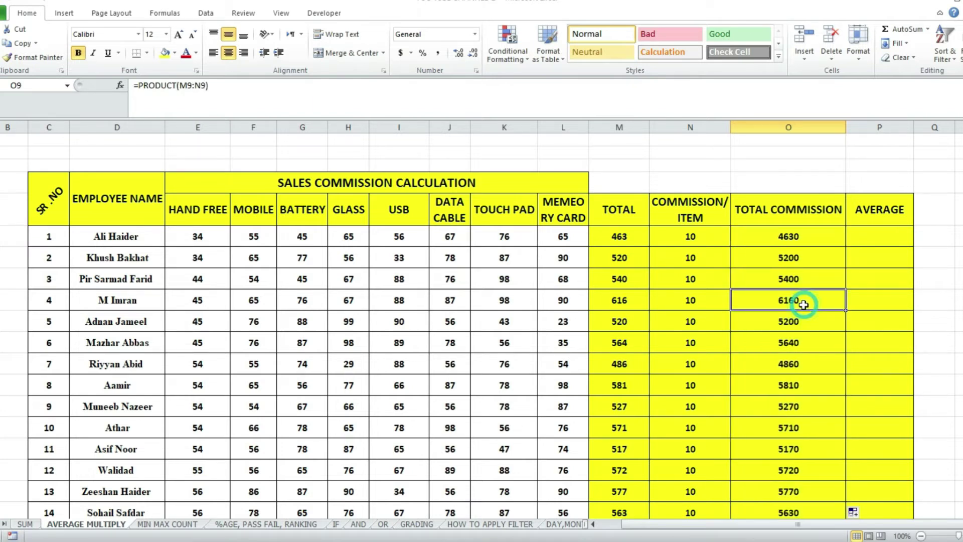
scroll(482, 326, down, 17)
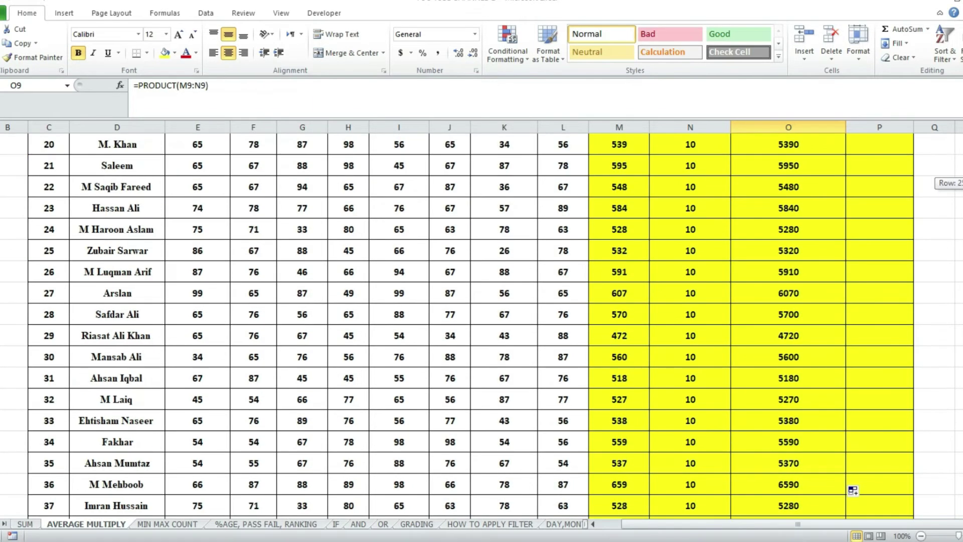
scroll(481, 326, down, 10)
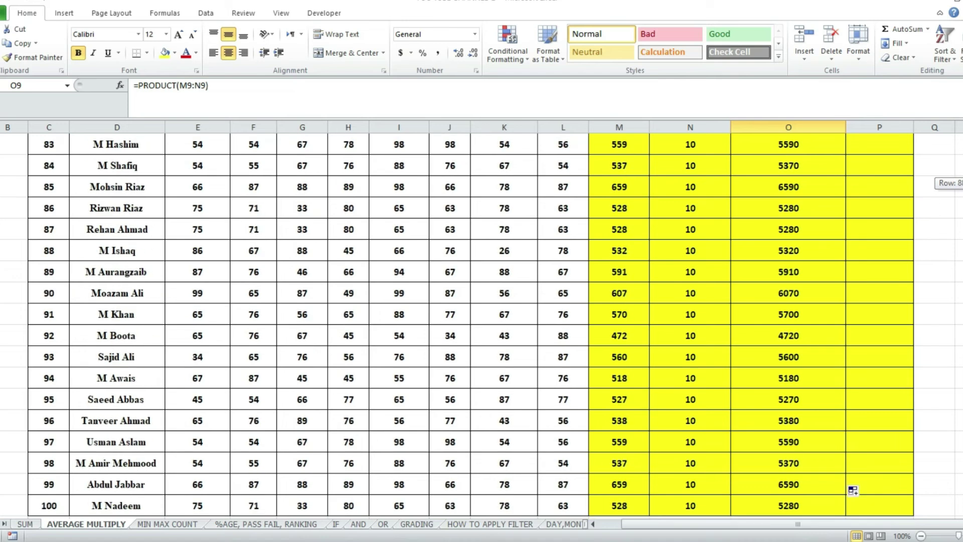
scroll(481, 326, up, 20)
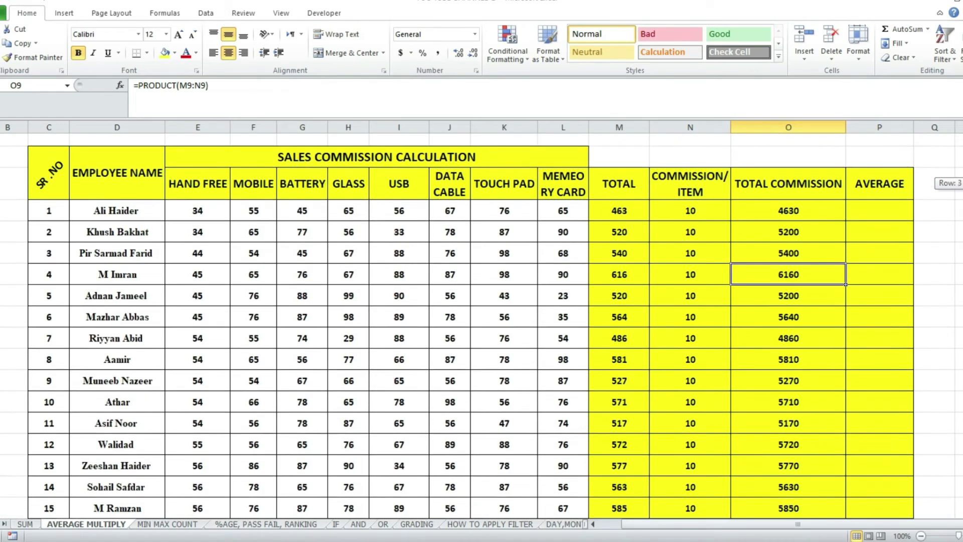
Step: Set the first employee's HAND FREE value in E6 to 100 and check the TOTAL COMMISSION cell, O6
click(814, 232)
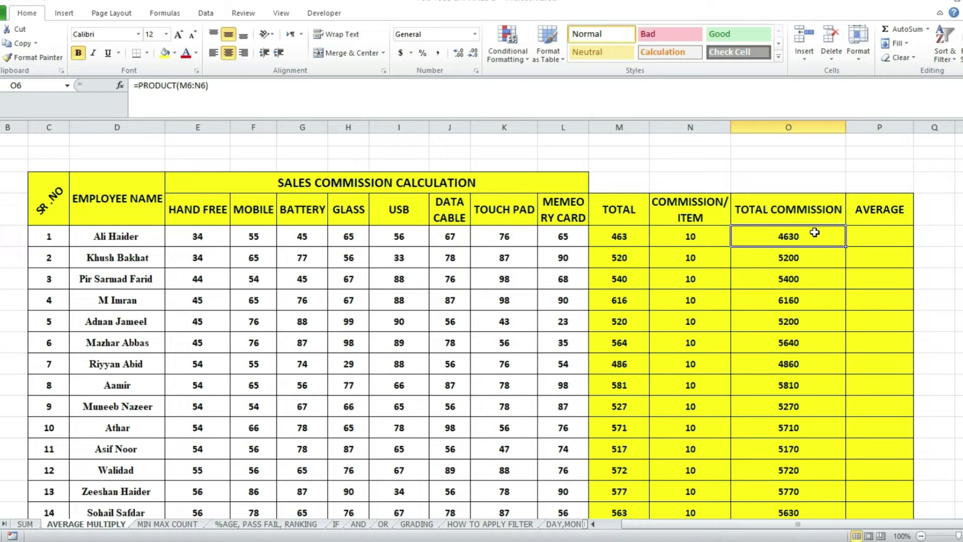
click(205, 239)
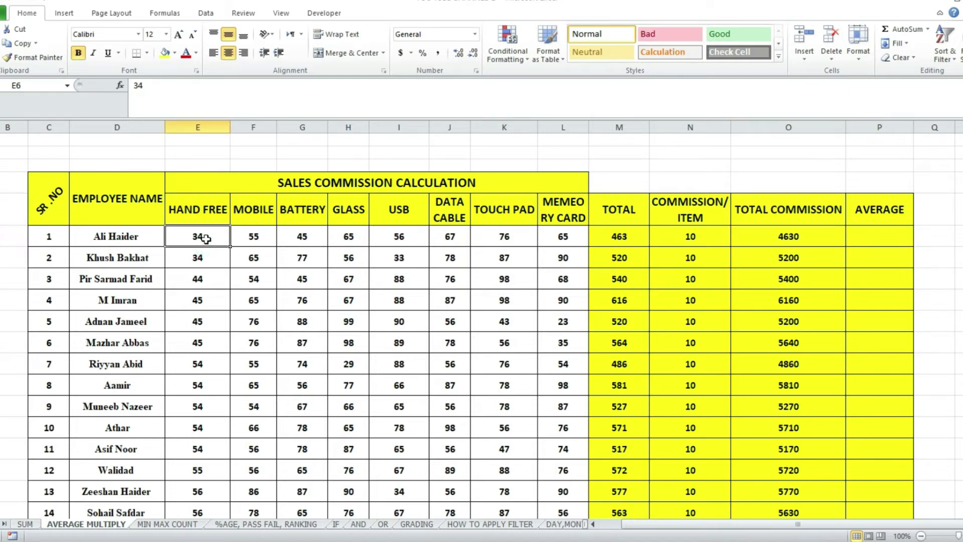
text(100)
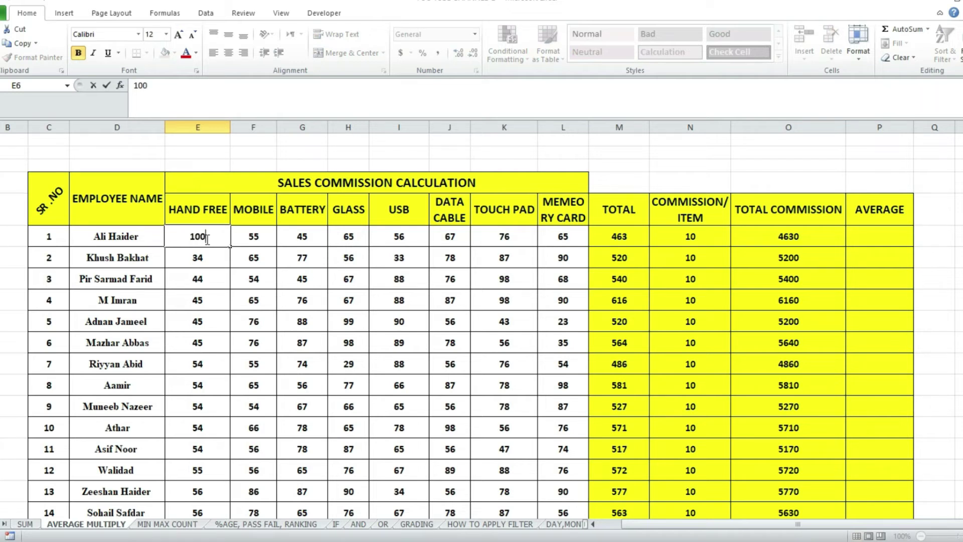
key(Tab)
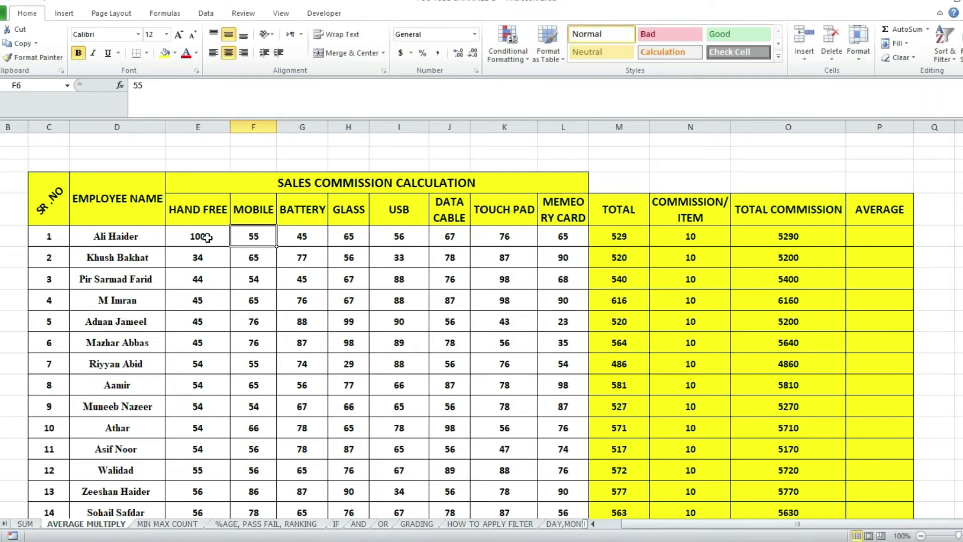
click(797, 240)
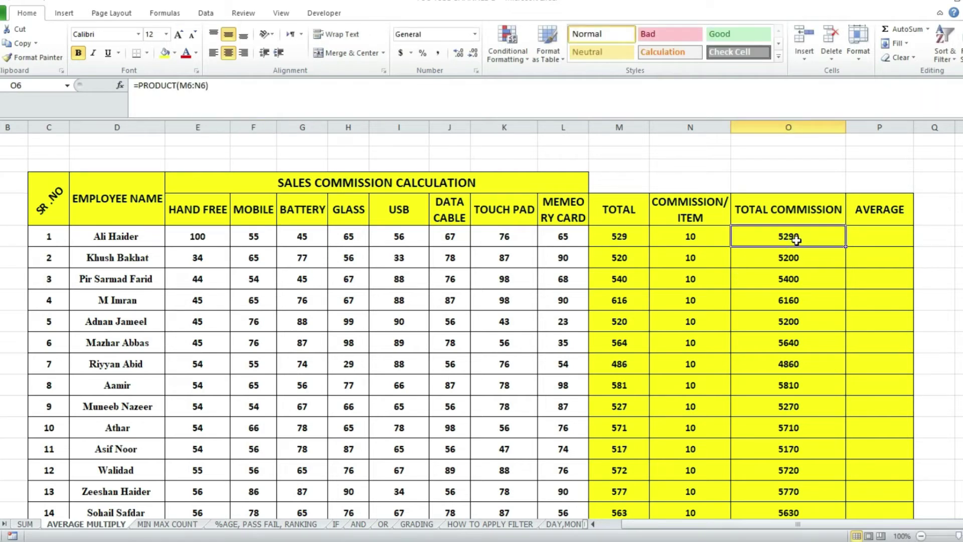
click(198, 240)
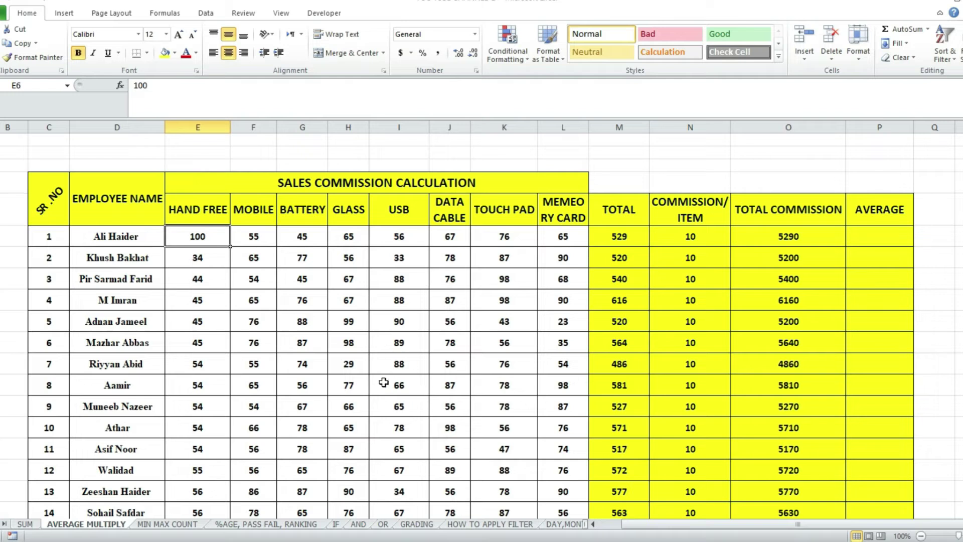
Step: Set the GLASS value of employee number 8, cell H13, to 177
click(353, 385)
text(177)
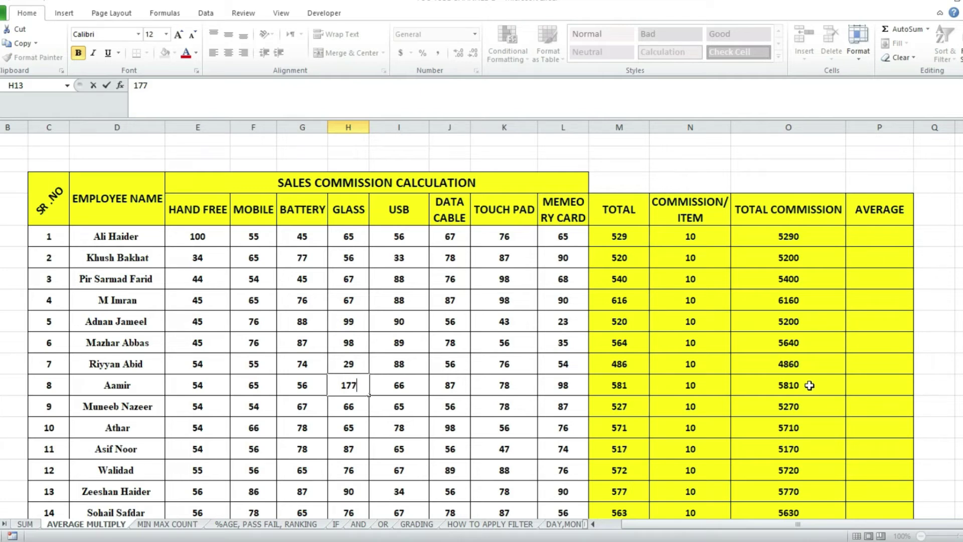
key(Return)
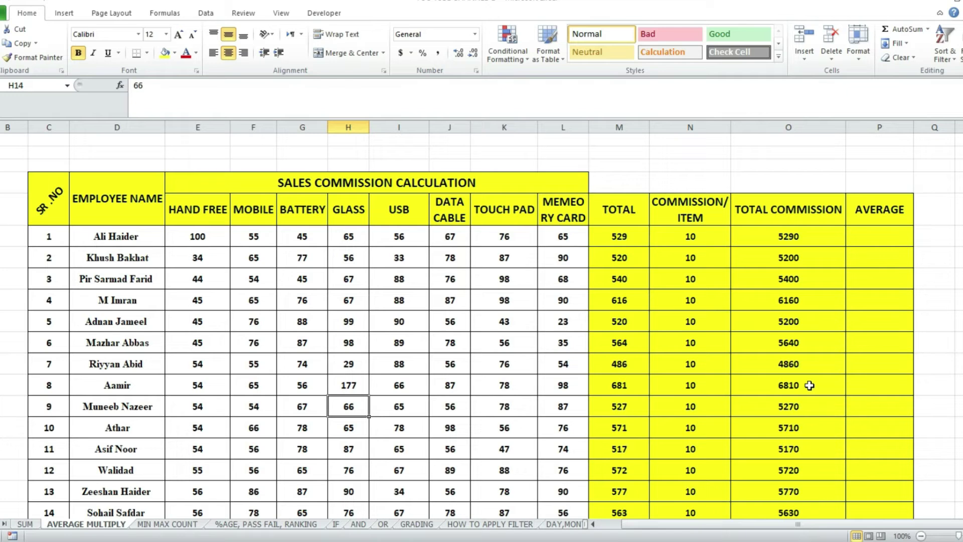
Step: Open the Calculator app and place its window so the first employee's row stays readable
click(886, 242)
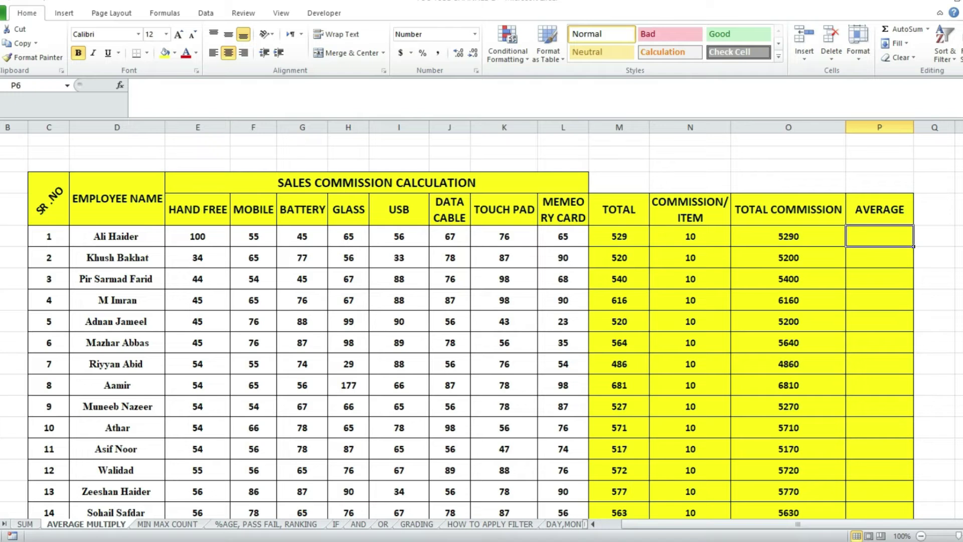
key(super)
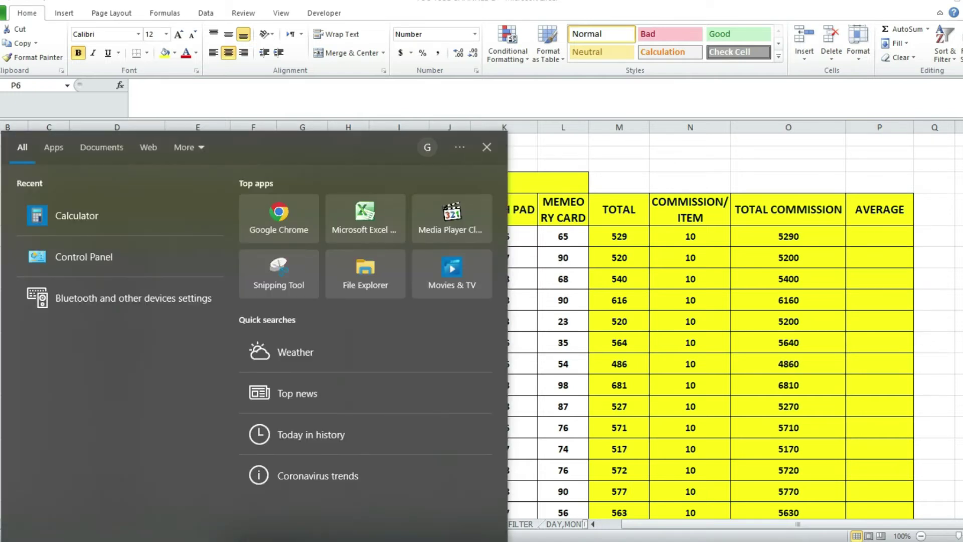
text(cal)
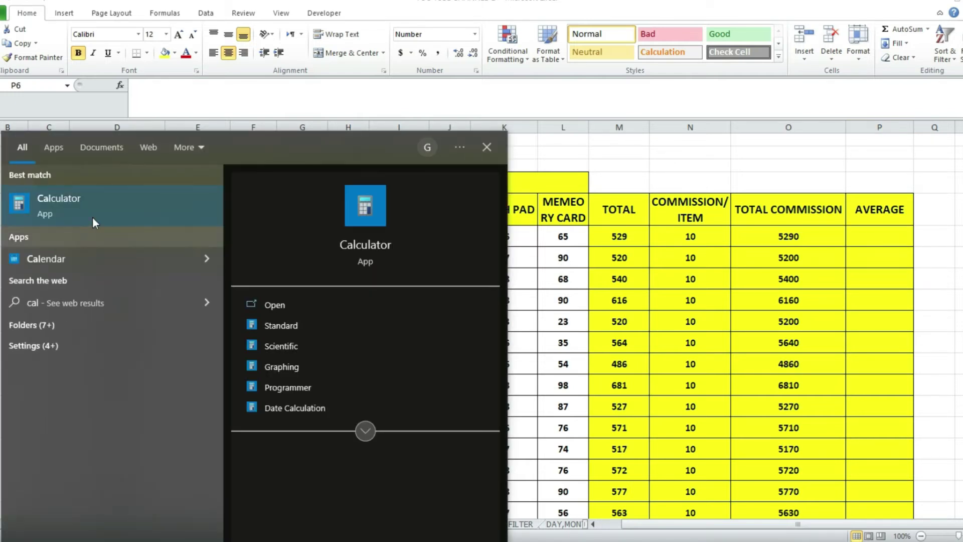
click(92, 205)
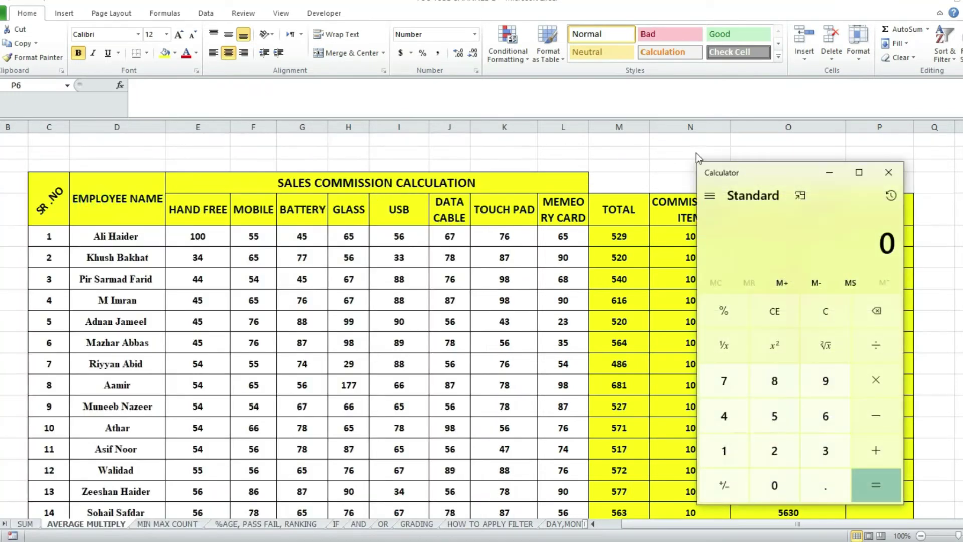
drag(790, 173, 759, 291)
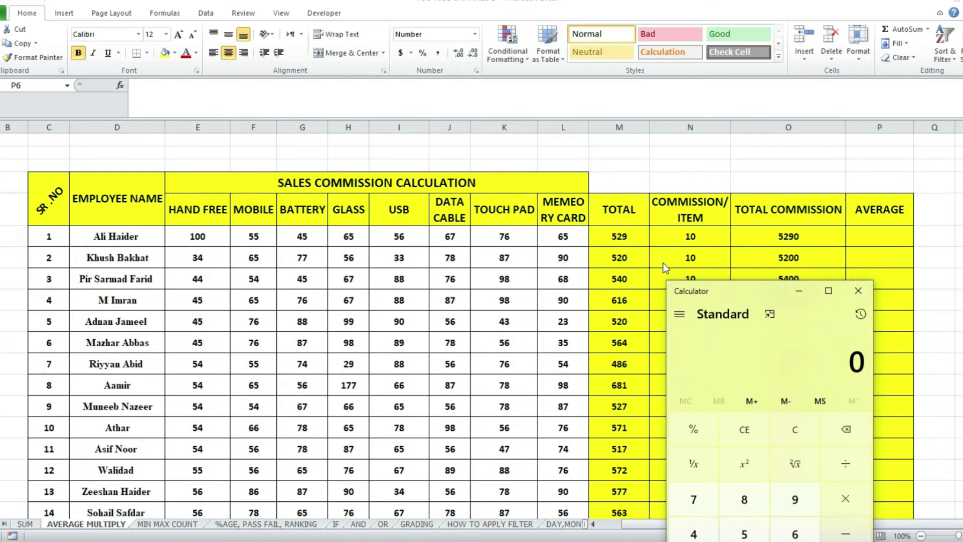
Step: Divide the first employee's total, 529, by the 8 item columns in Calculator and return to the sheet
text(529)
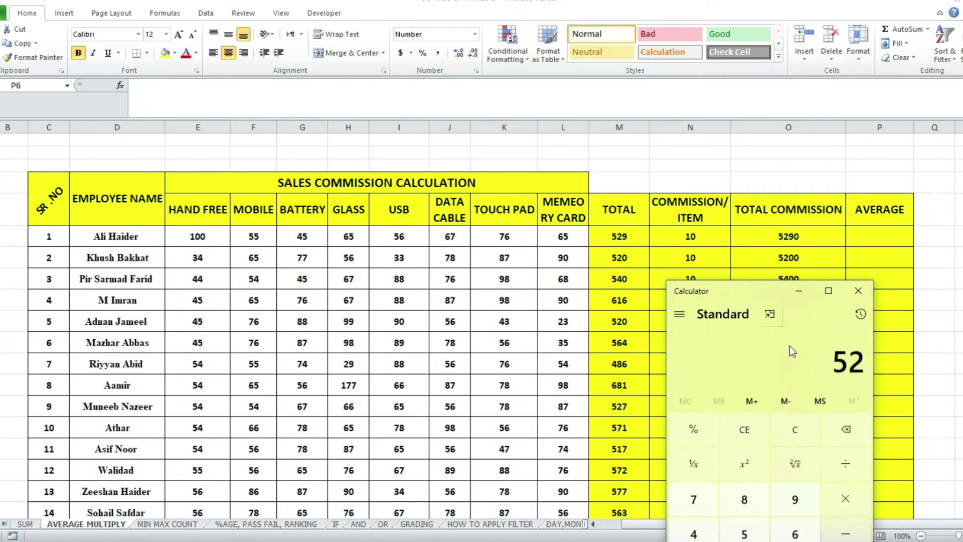
key(slash)
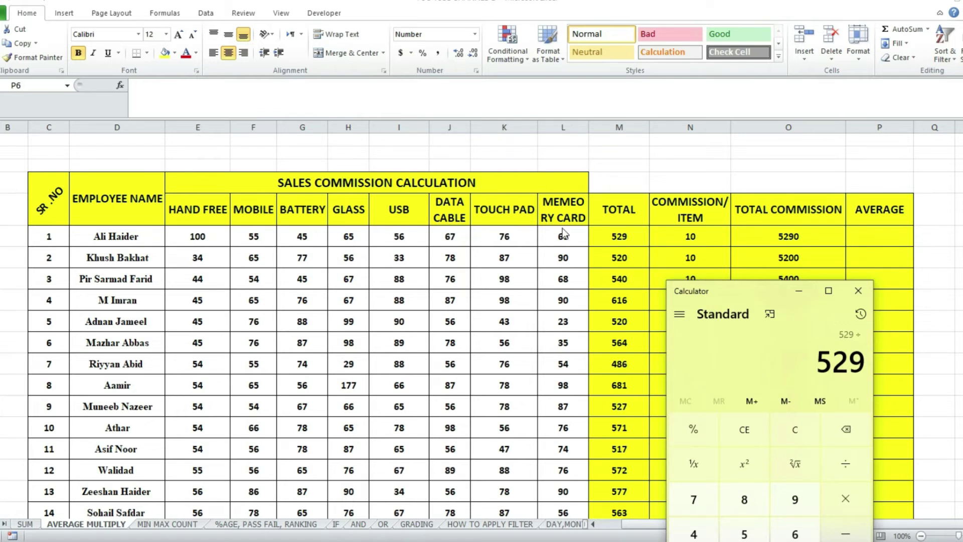
key(8)
key(Return)
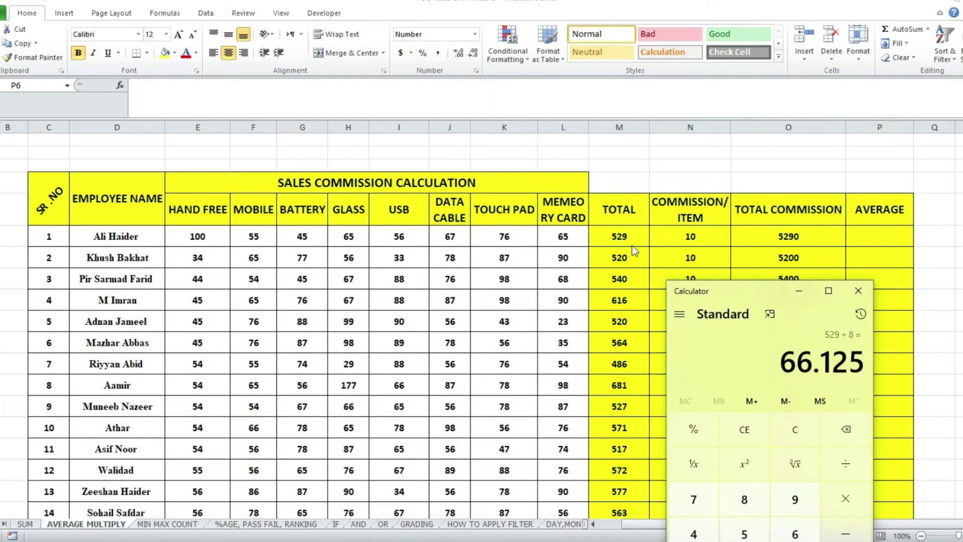
click(793, 289)
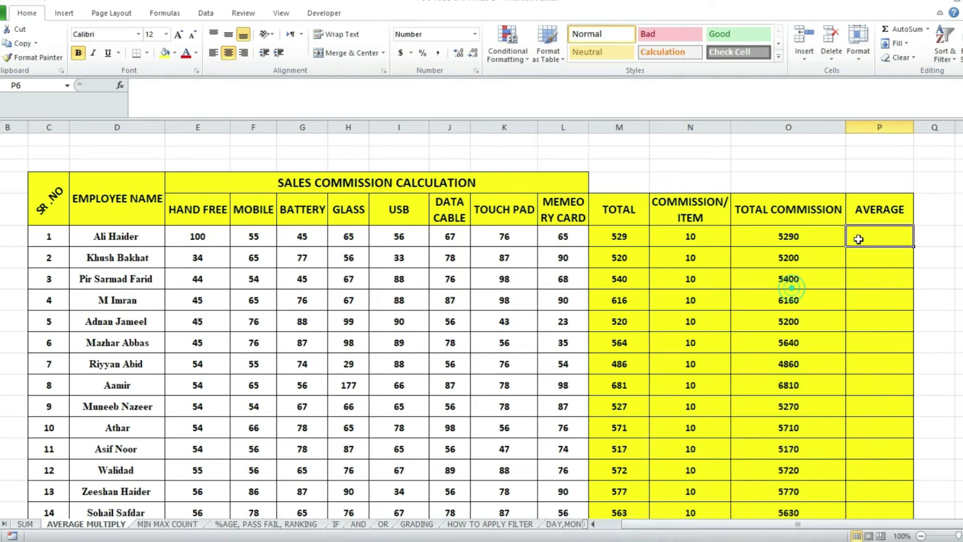
Step: Enter 66.125 by hand in the first employee's AVERAGE cell, P6, and clear the cell again
text(66.)
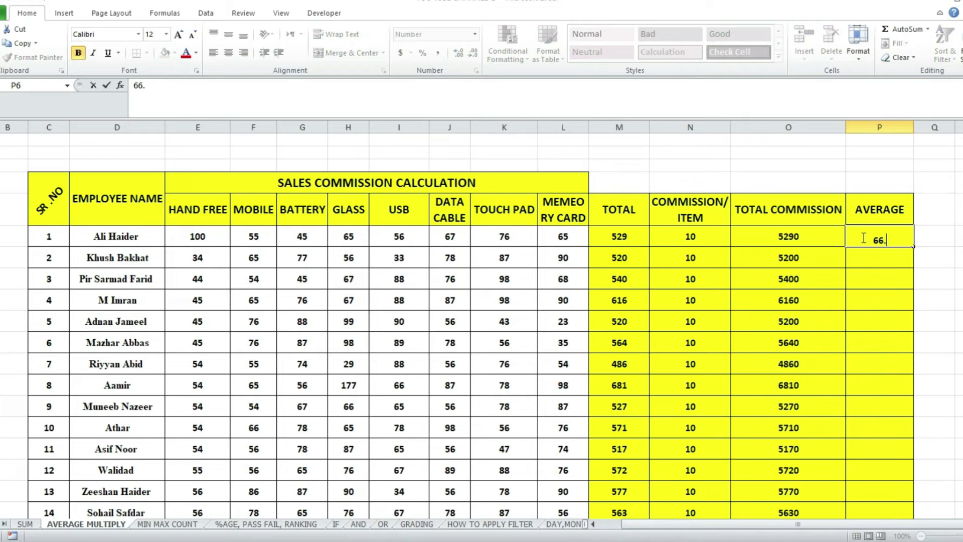
text(125)
key(Return)
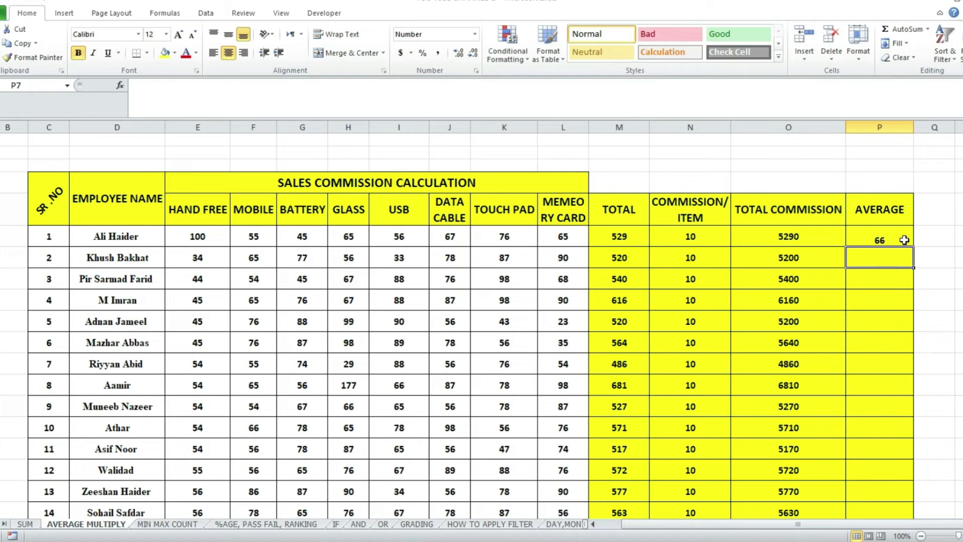
click(904, 239)
key(Delete)
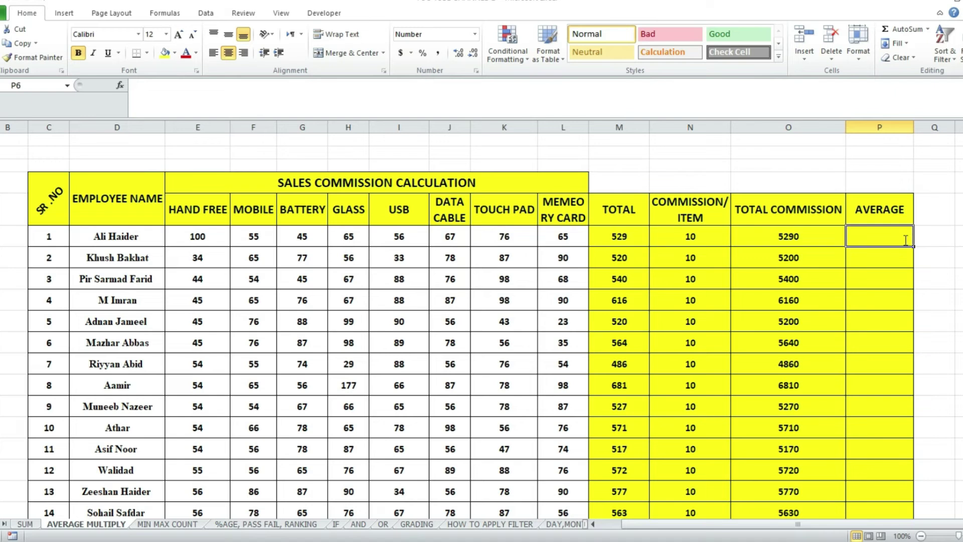
Step: Enter the formula =M6/8 in the first employee's AVERAGE cell, P6, and fill it down the column for all employees
text(=)
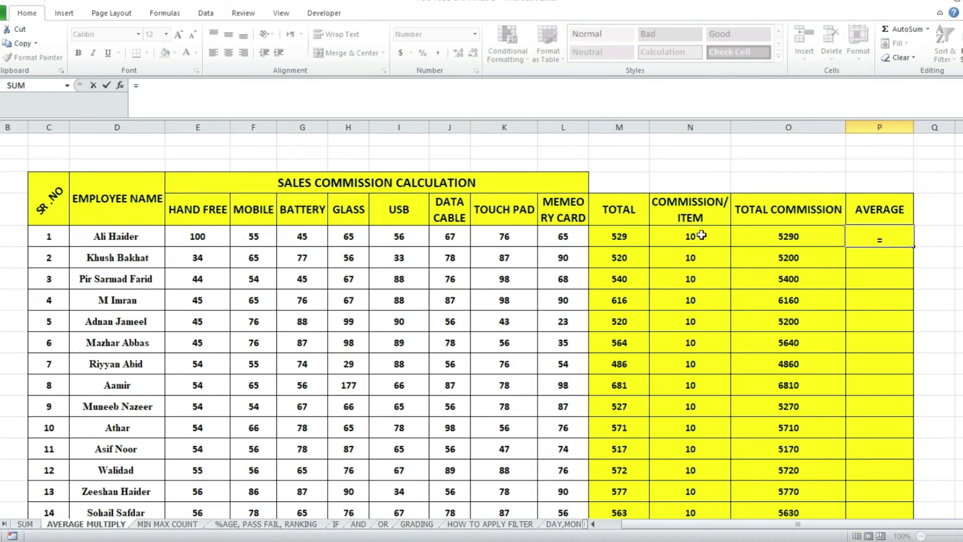
click(633, 239)
text(/)
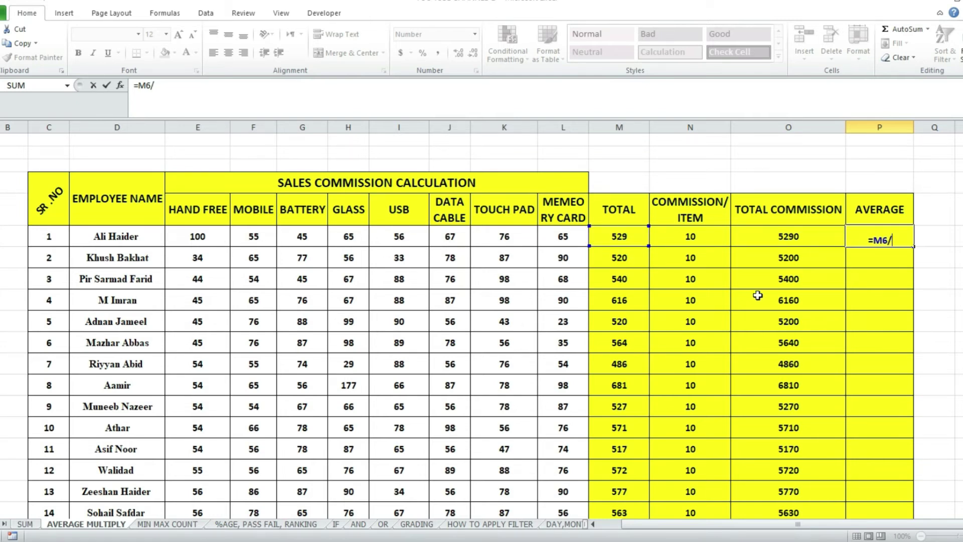
text(8)
key(Return)
click(907, 230)
double_click(913, 247)
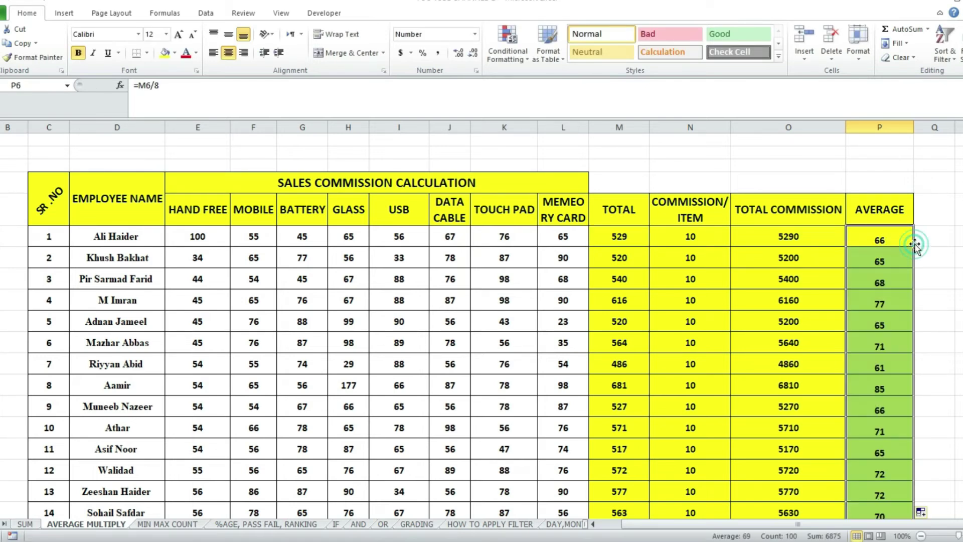
Step: Undo the fill of the AVERAGE column and clear the division formula from P6
mouse_move(962, 173)
mouse_down()
mouse_move(962, 312)
mouse_move(962, 177)
mouse_up()
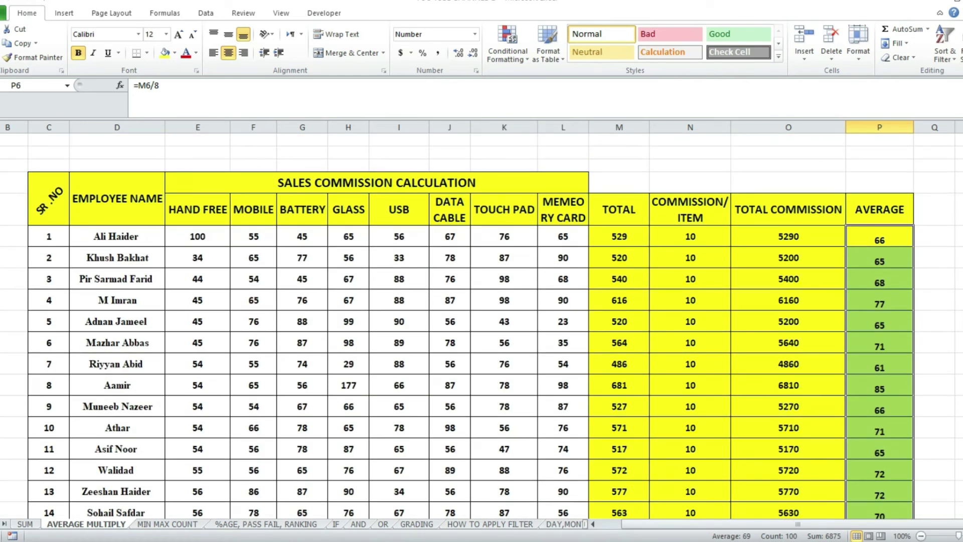
key(ctrl+z)
key(Delete)
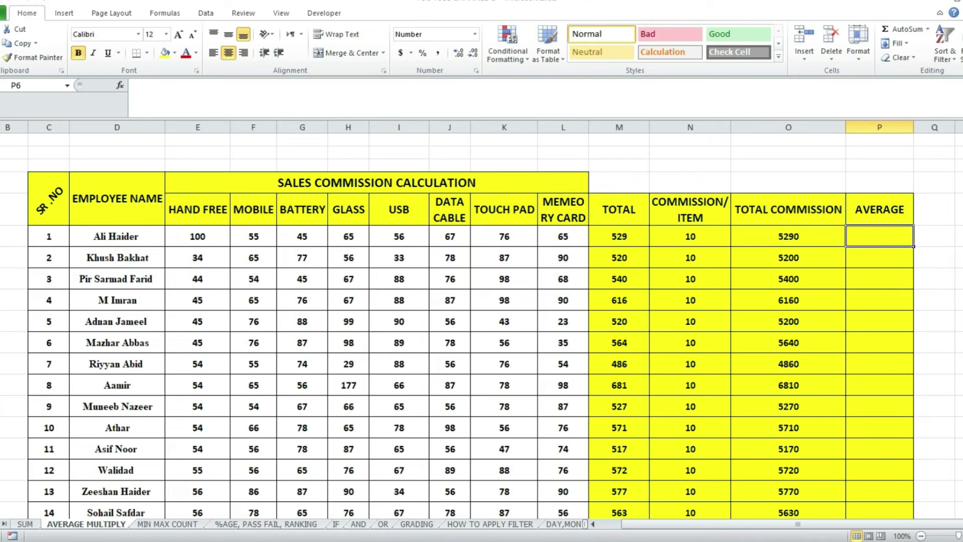
Step: Enter the formula =AVERAGE(E6:L6) in the first employee's AVERAGE cell, P6
text(=)
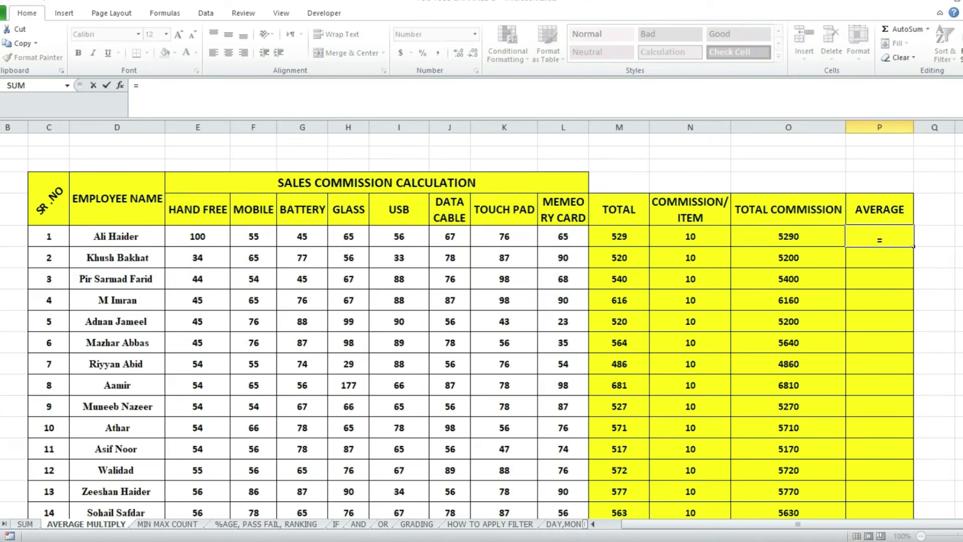
text(ave)
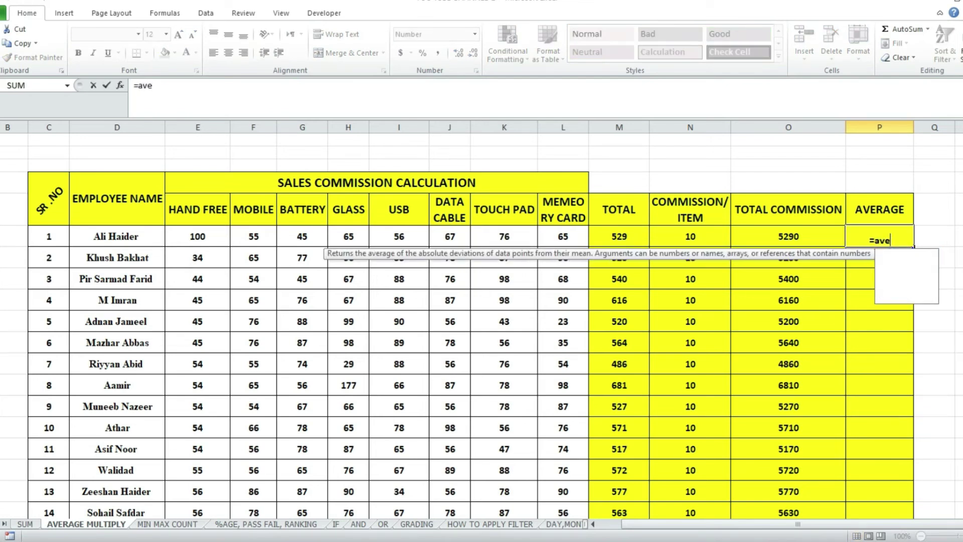
text(r)
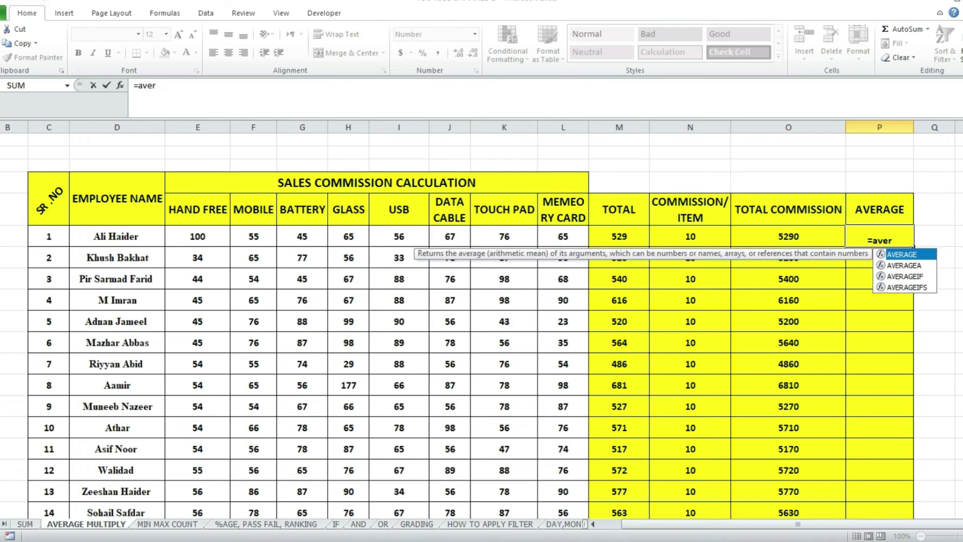
double_click(910, 255)
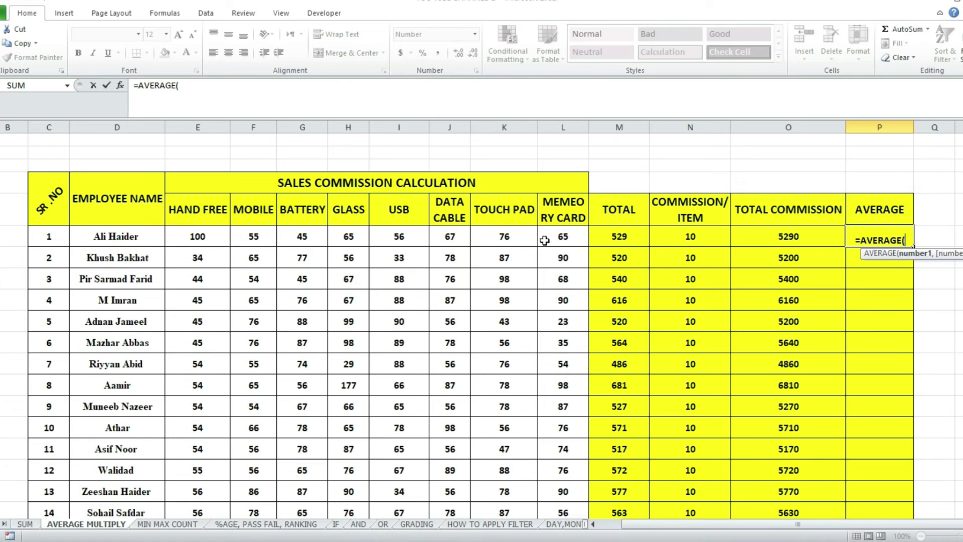
click(208, 239)
drag(208, 238, 550, 238)
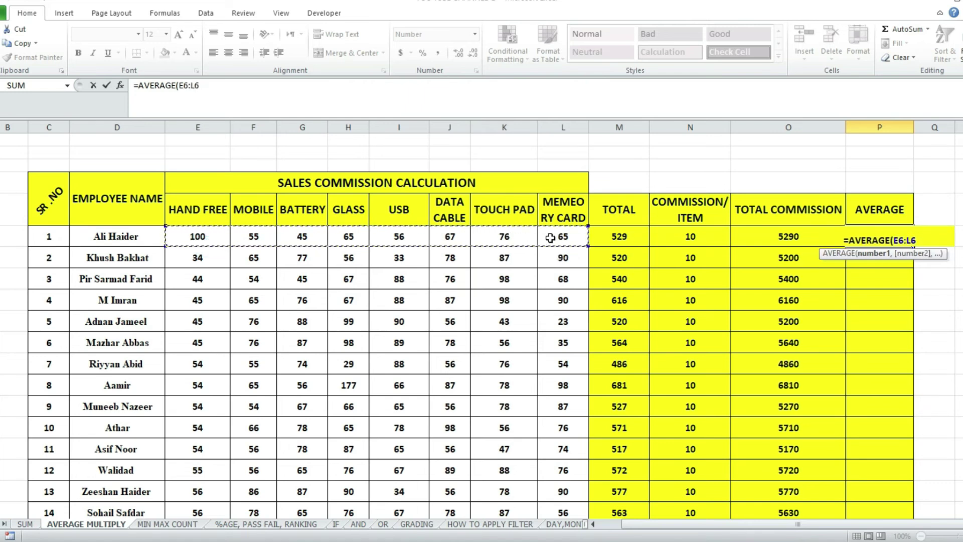
text())
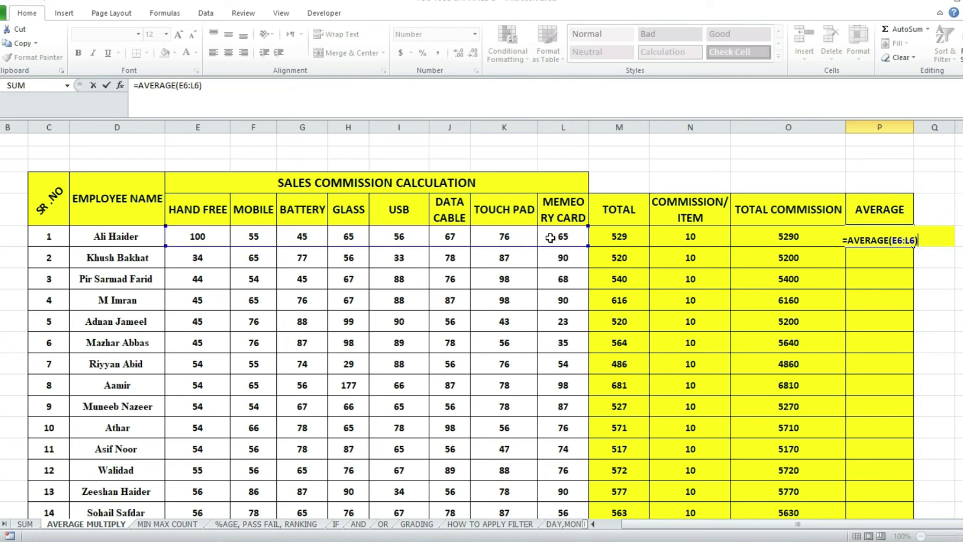
key(Return)
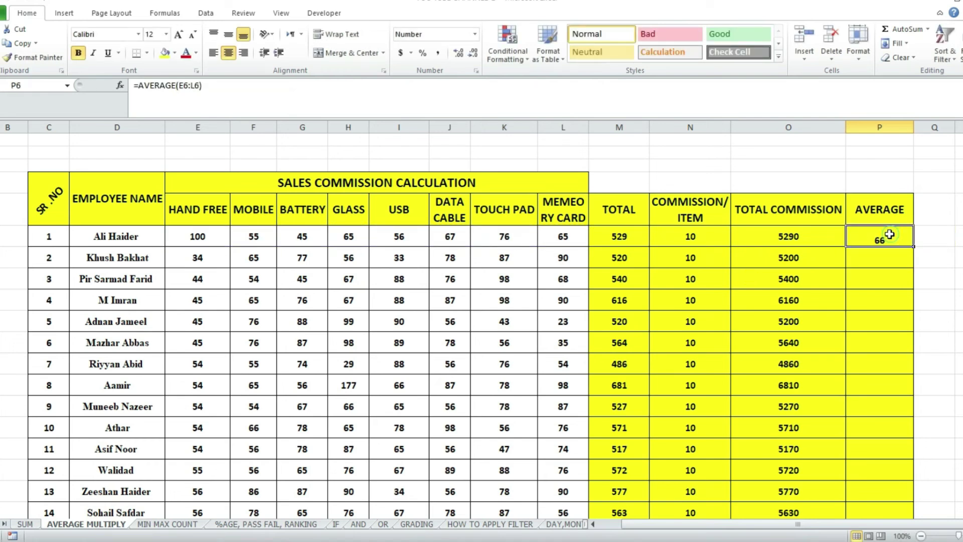
Step: Middle-align P6 vertically and fill its AVERAGE formula down the column to P105, checking the last and first rows
click(228, 37)
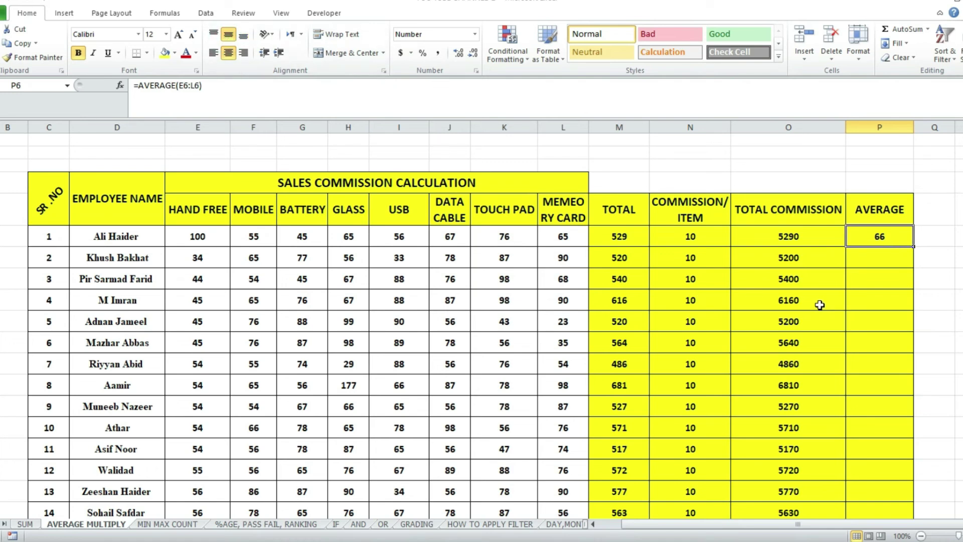
drag(914, 247, 892, 496)
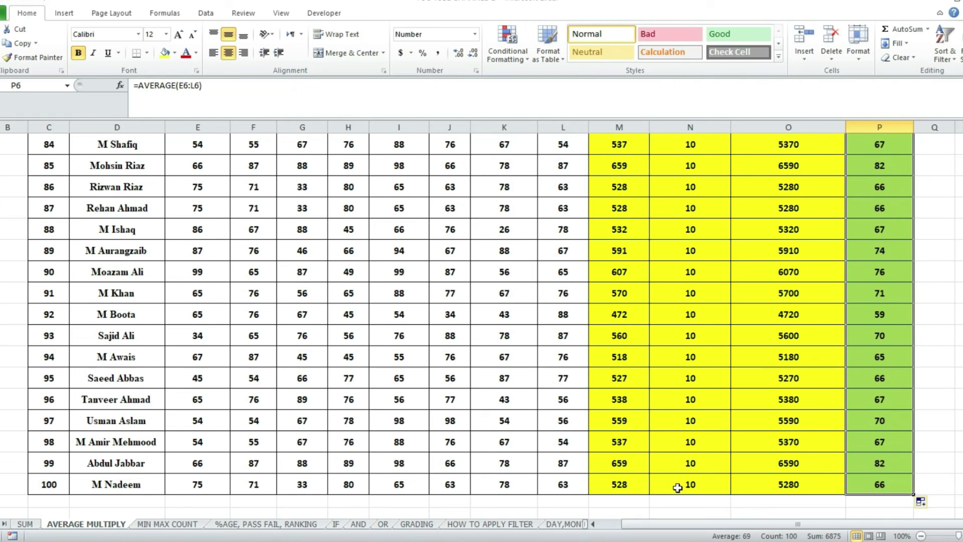
click(786, 483)
click(879, 483)
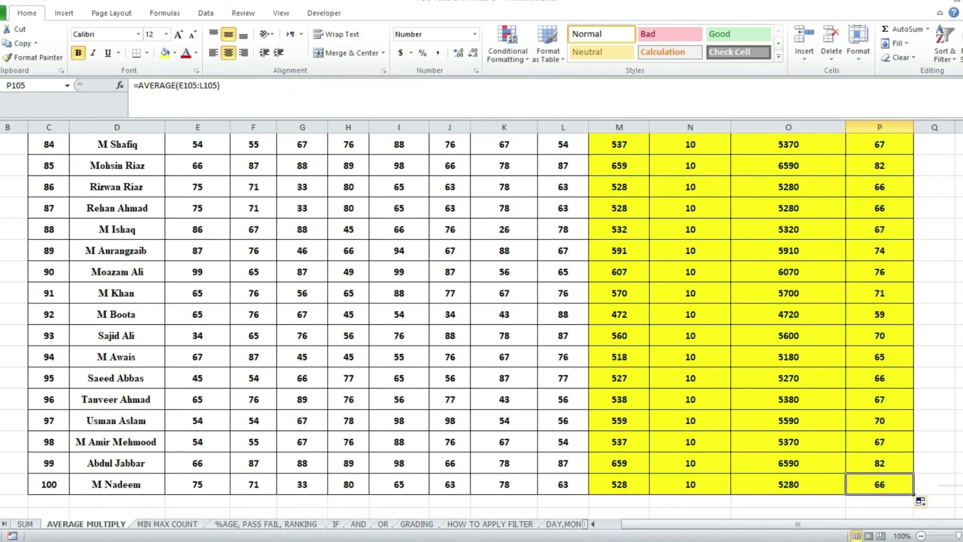
scroll(481, 326, up, 20)
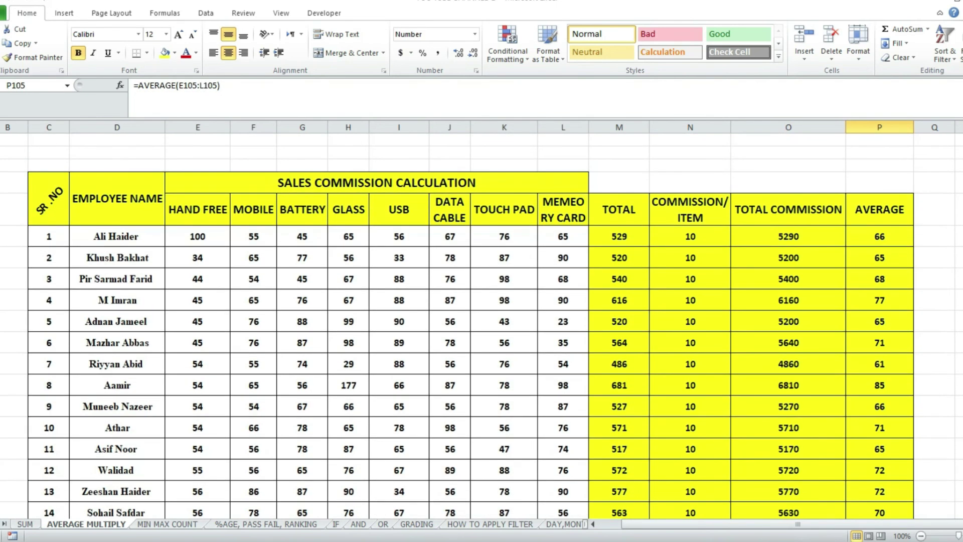
click(901, 239)
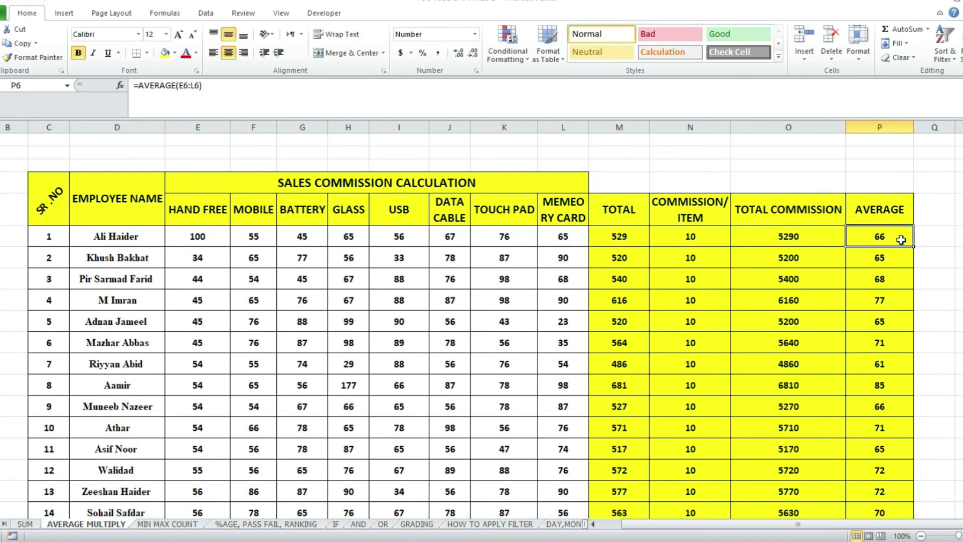